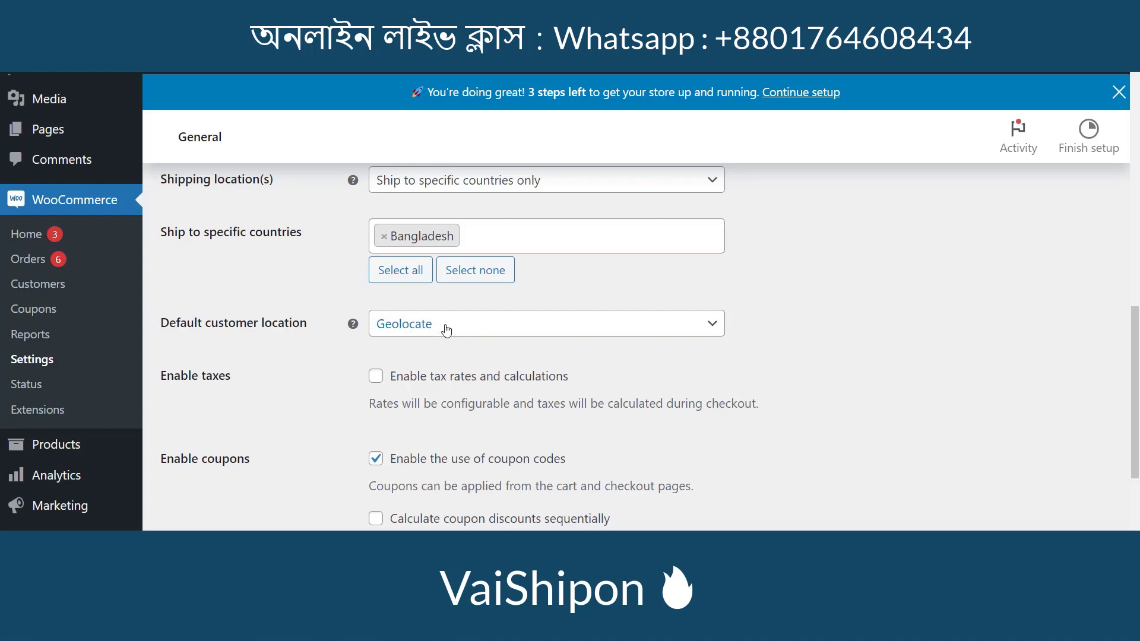
Step: Set the default customer location to Geolocate in the general store settings and save the changes
scroll(508, 351, "up", 4)
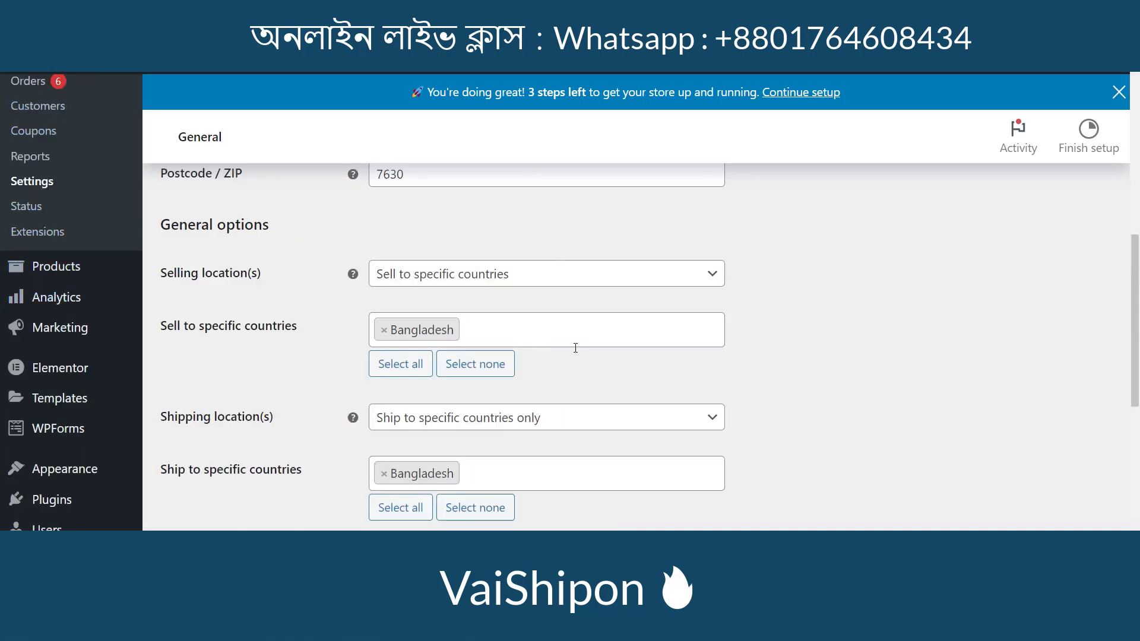
scroll(804, 375, "down", 3)
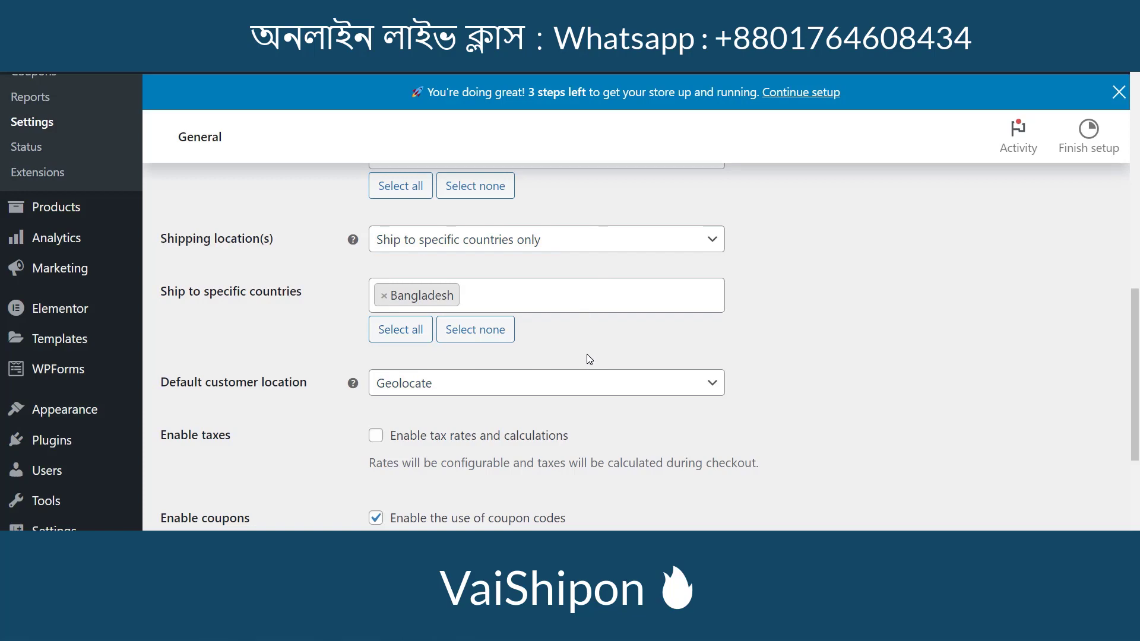
scroll(732, 347, "down", 2)
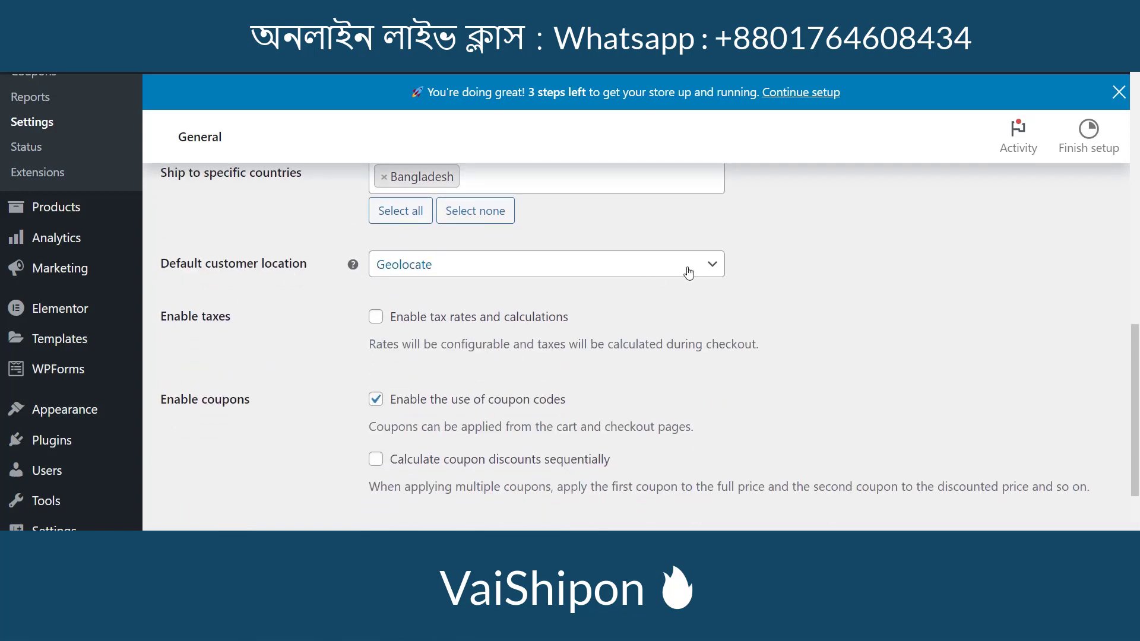
left_click(711, 271)
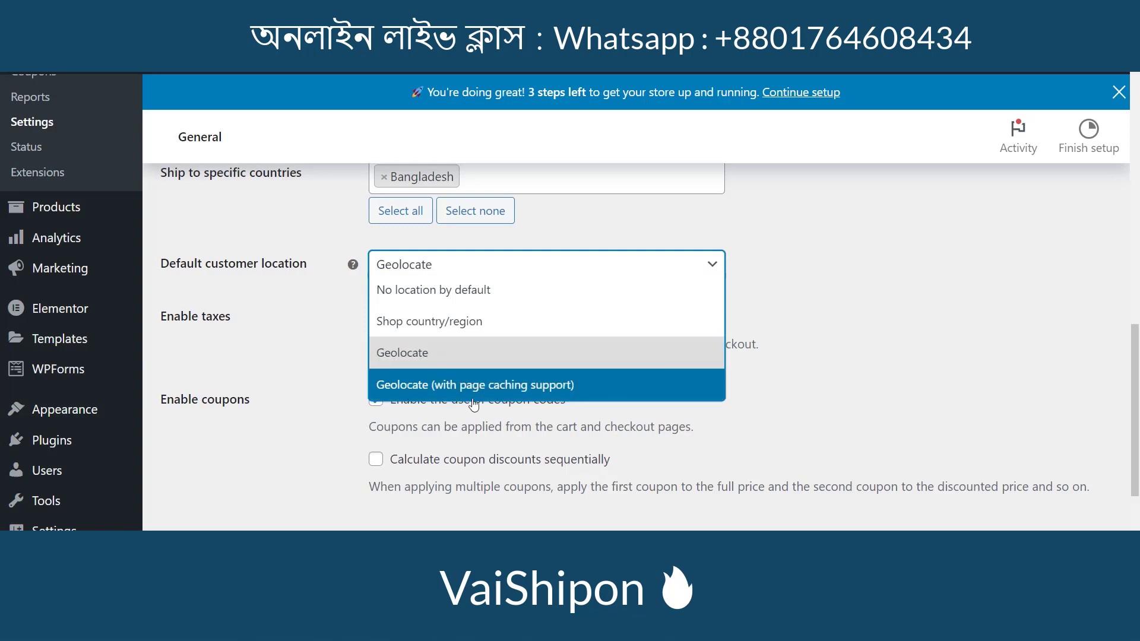
left_click(830, 301)
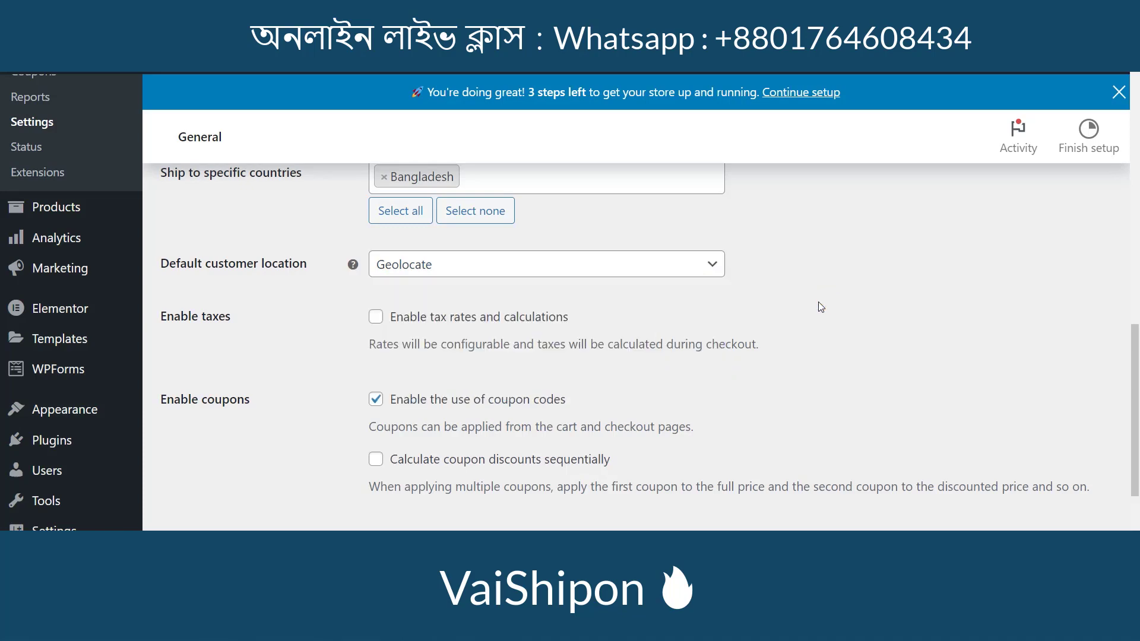
left_click(716, 268)
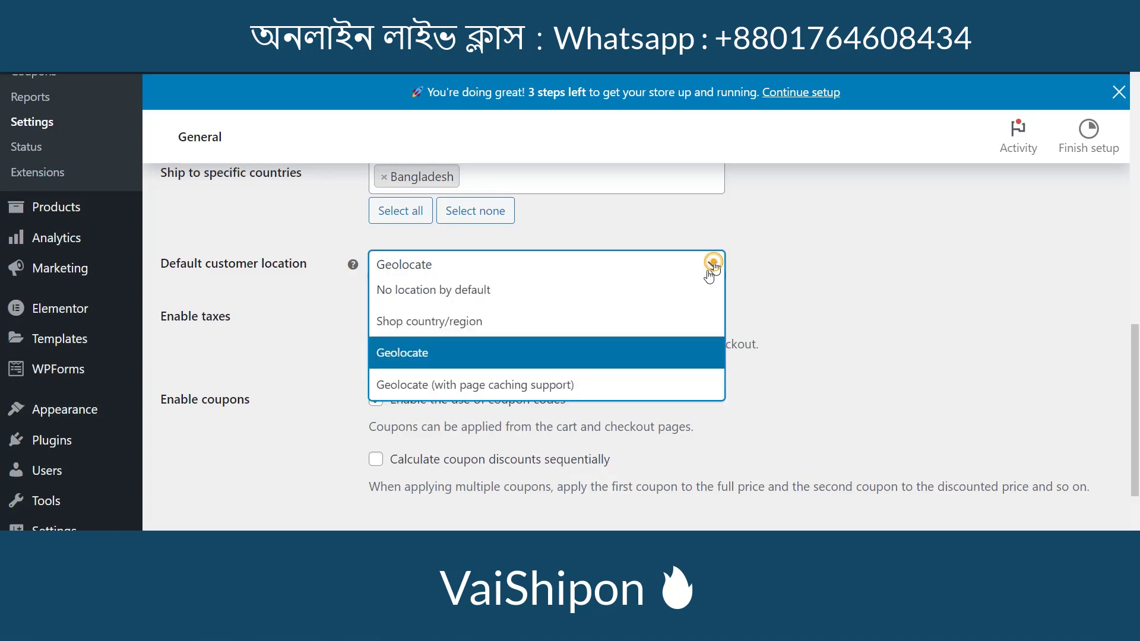
left_click(425, 354)
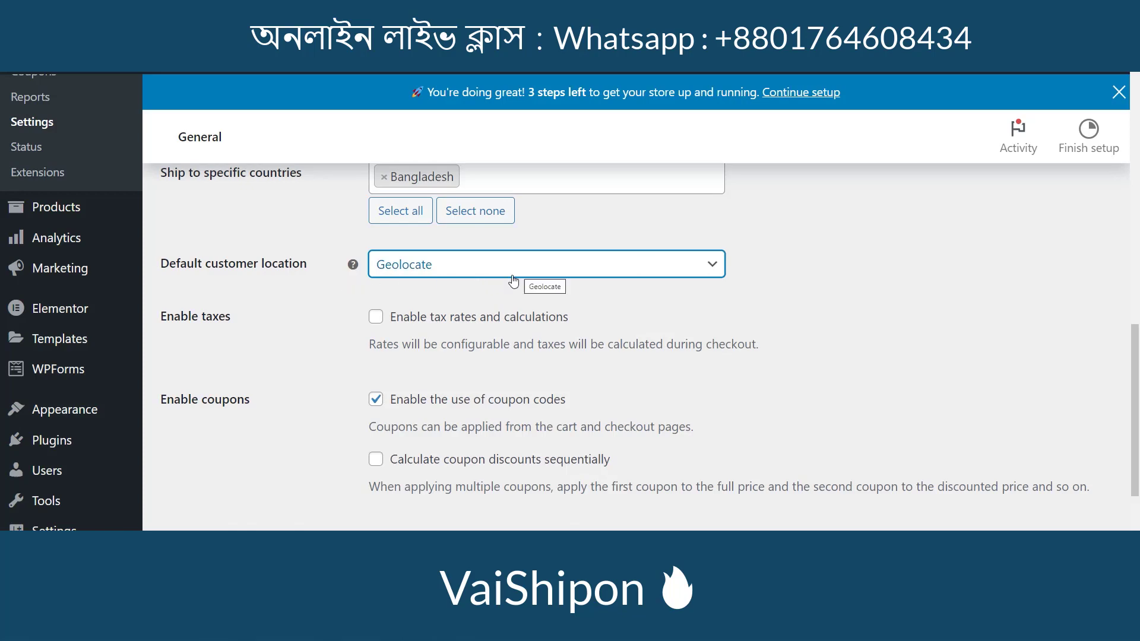
scroll(683, 410, "down", 6)
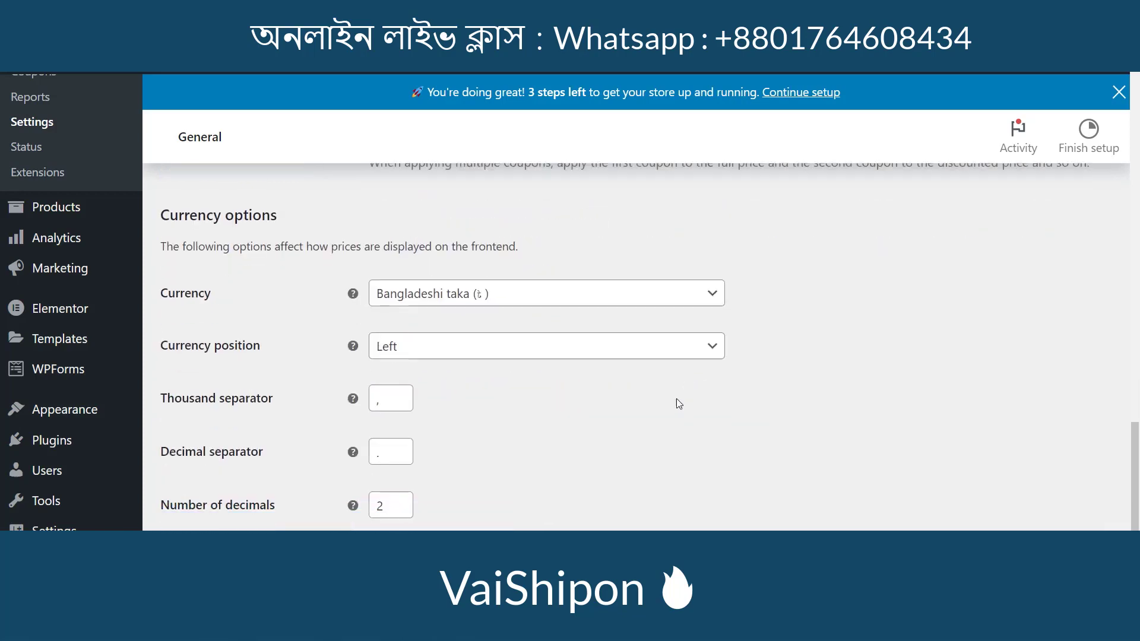
left_click(214, 524)
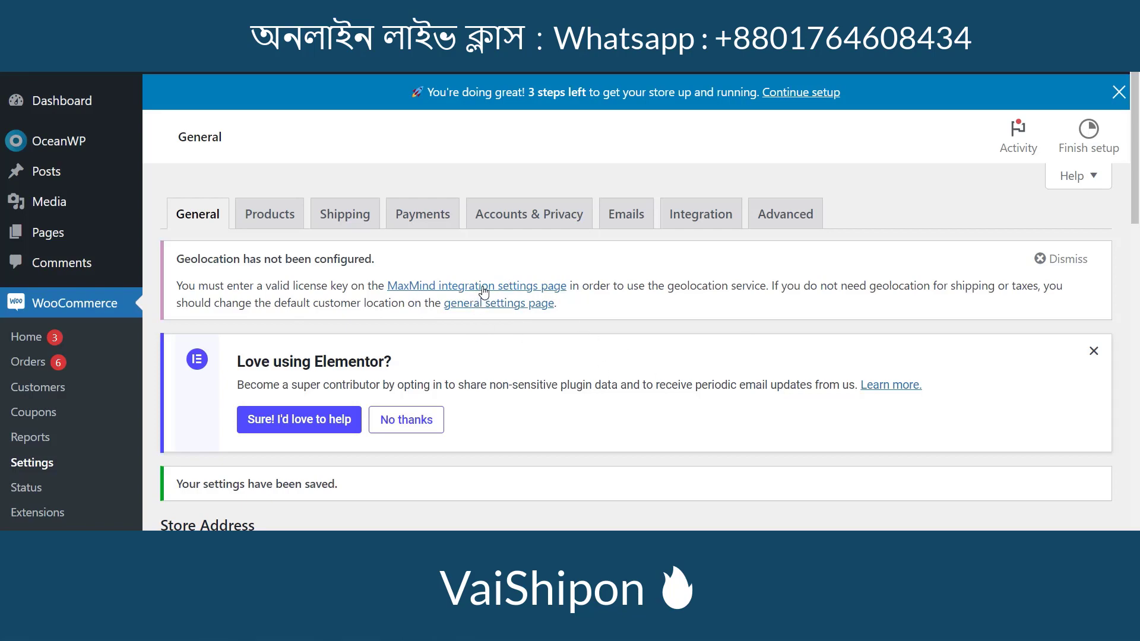
Step: Open the MaxMind integration settings and examine the geolocation license key section
left_click(529, 287)
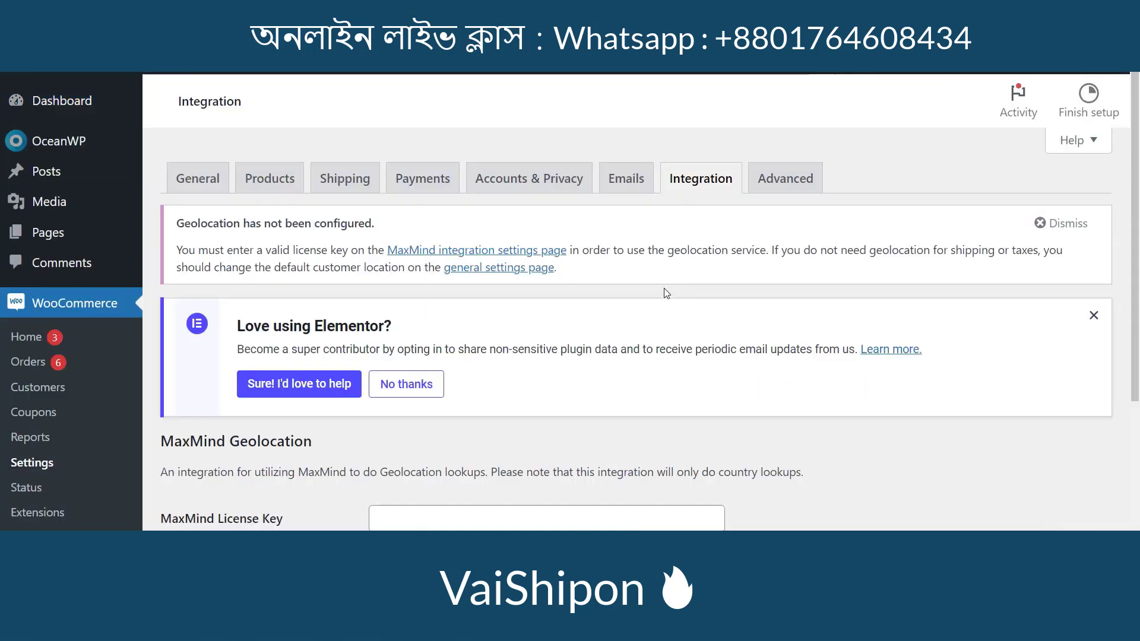
scroll(652, 294, "down", 1)
scroll(651, 294, "down", 1)
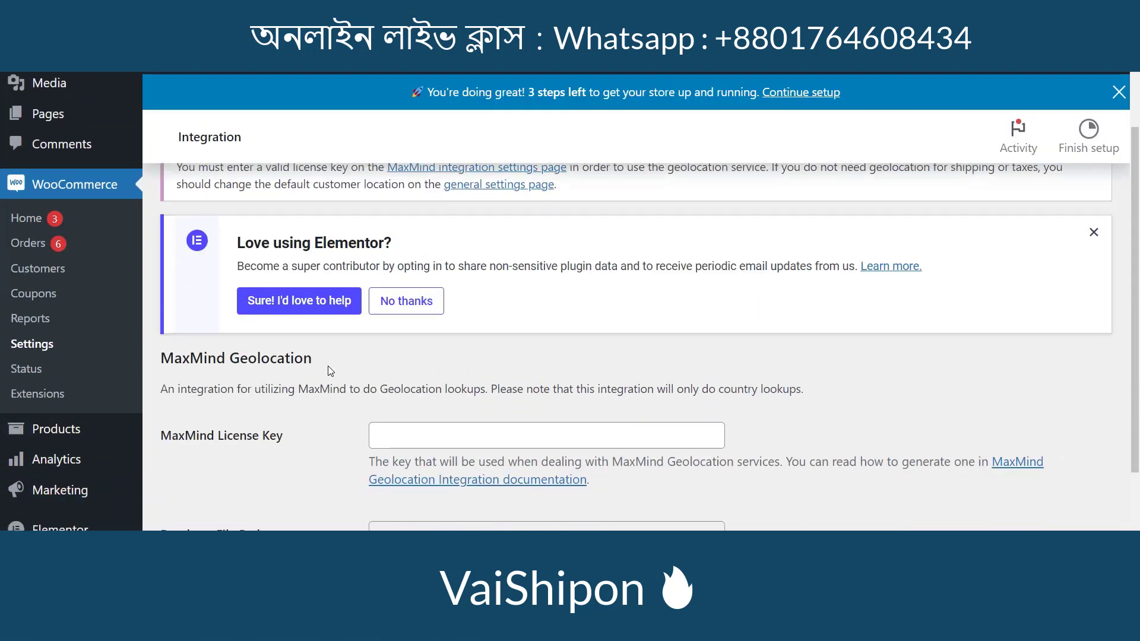
scroll(436, 365, "up", 2)
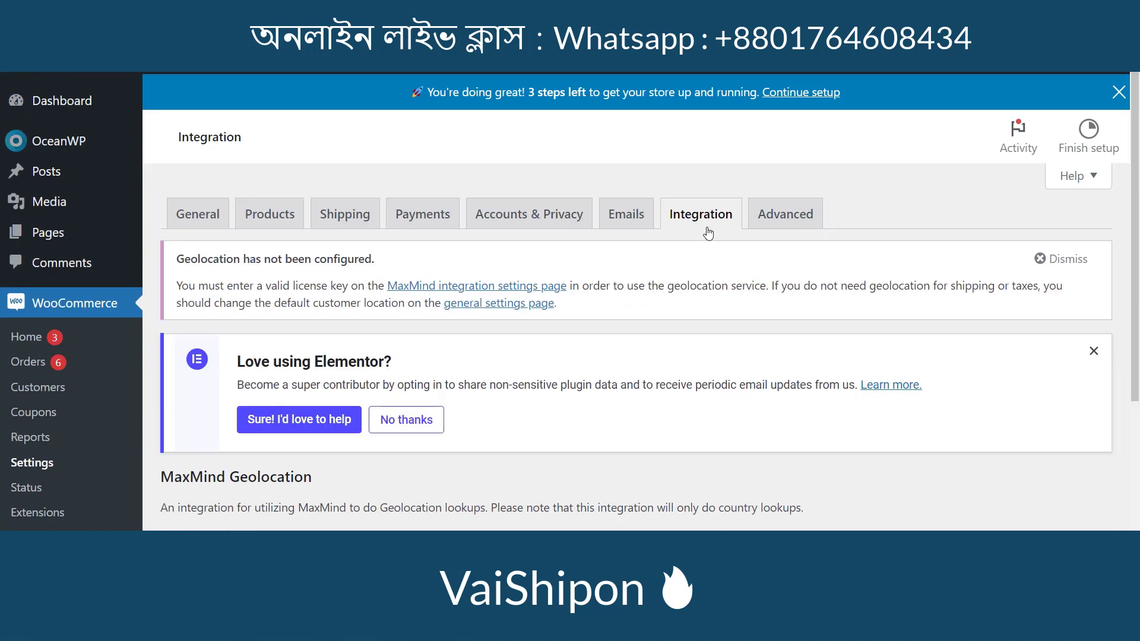
scroll(551, 366, "down", 4)
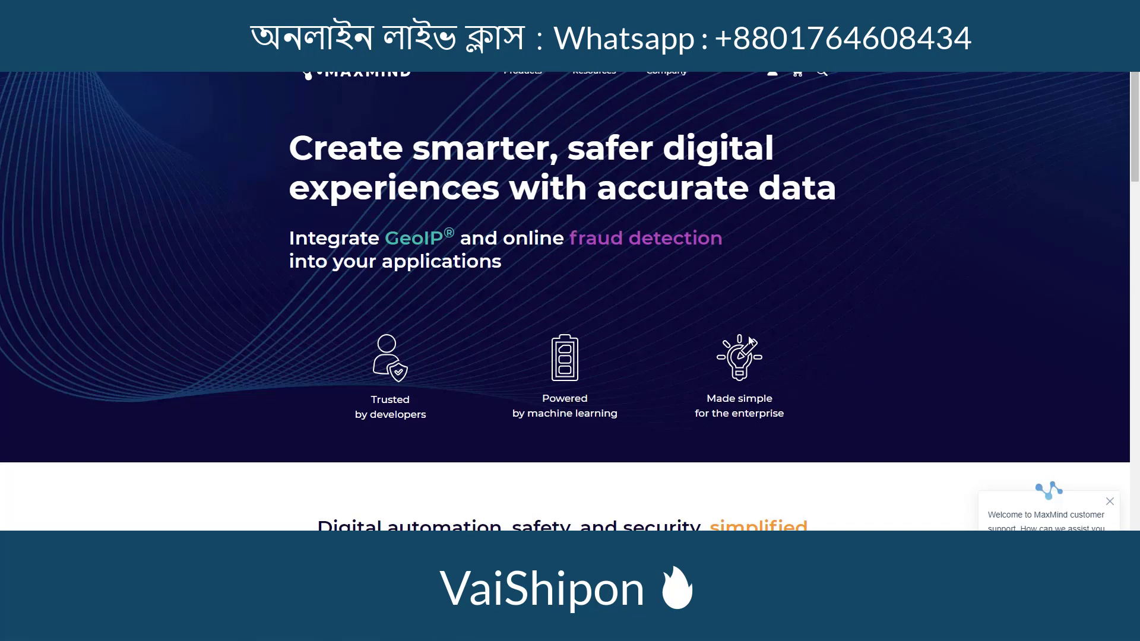
Step: On the MaxMind website, go from the account login to the account creation guide and open the GeoLite2 sign-up form
scroll(611, 298, "down", 5)
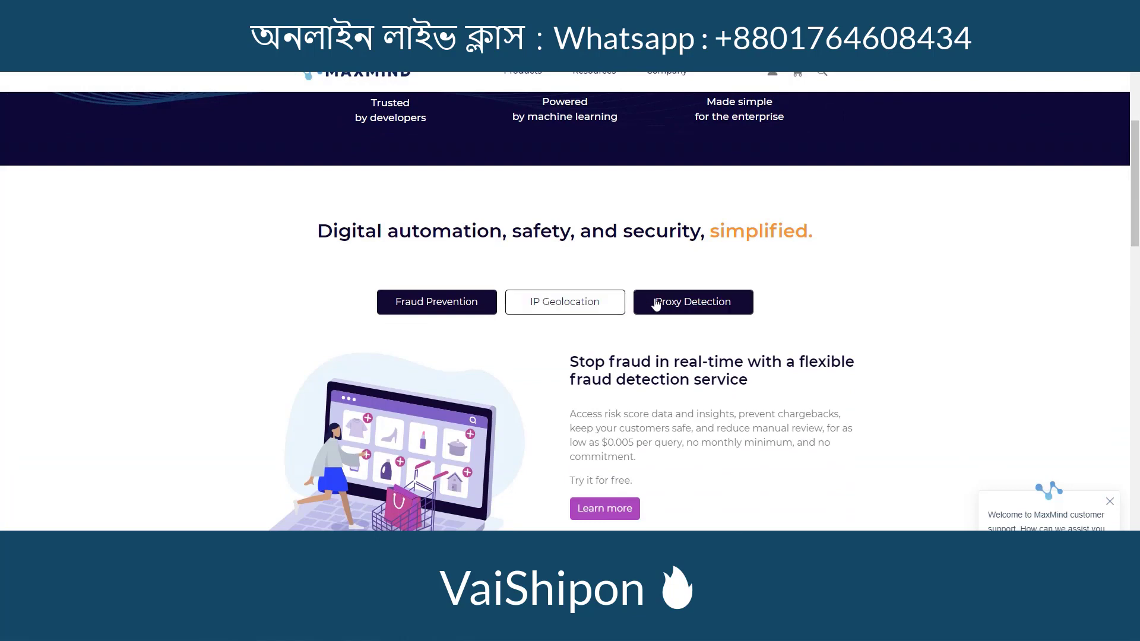
scroll(788, 285, "down", 1)
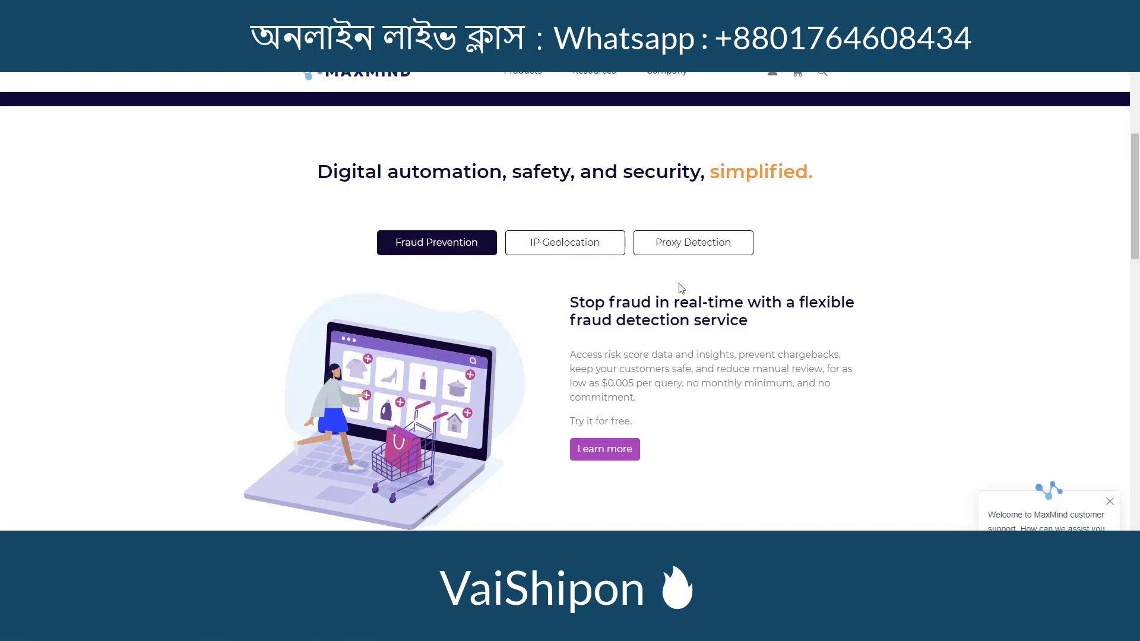
scroll(679, 290, "up", 5)
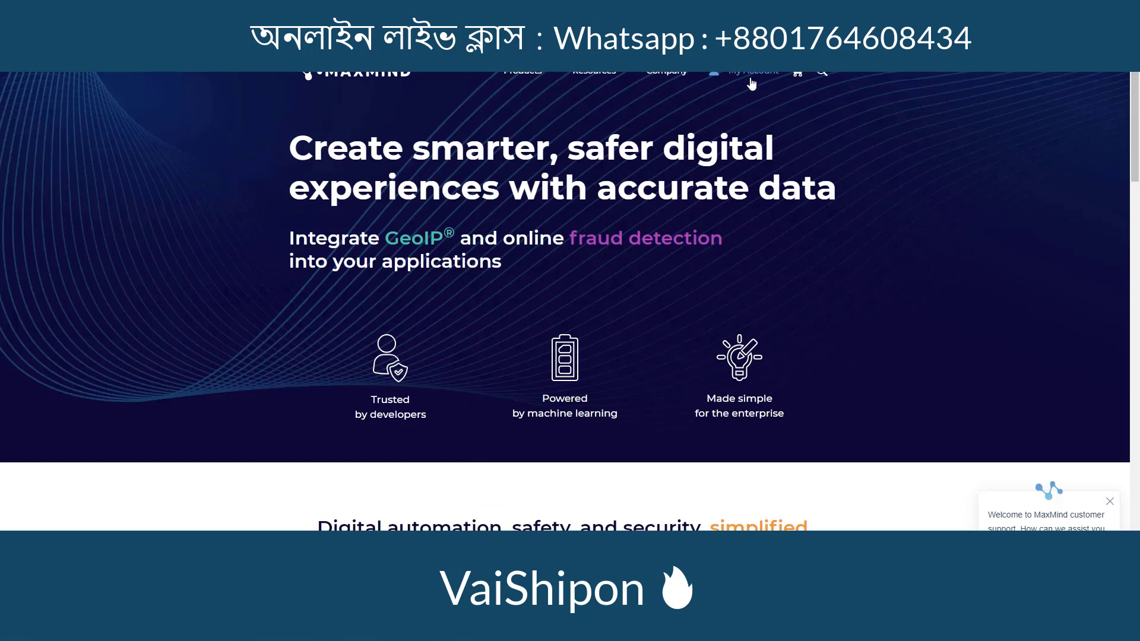
left_click(745, 74)
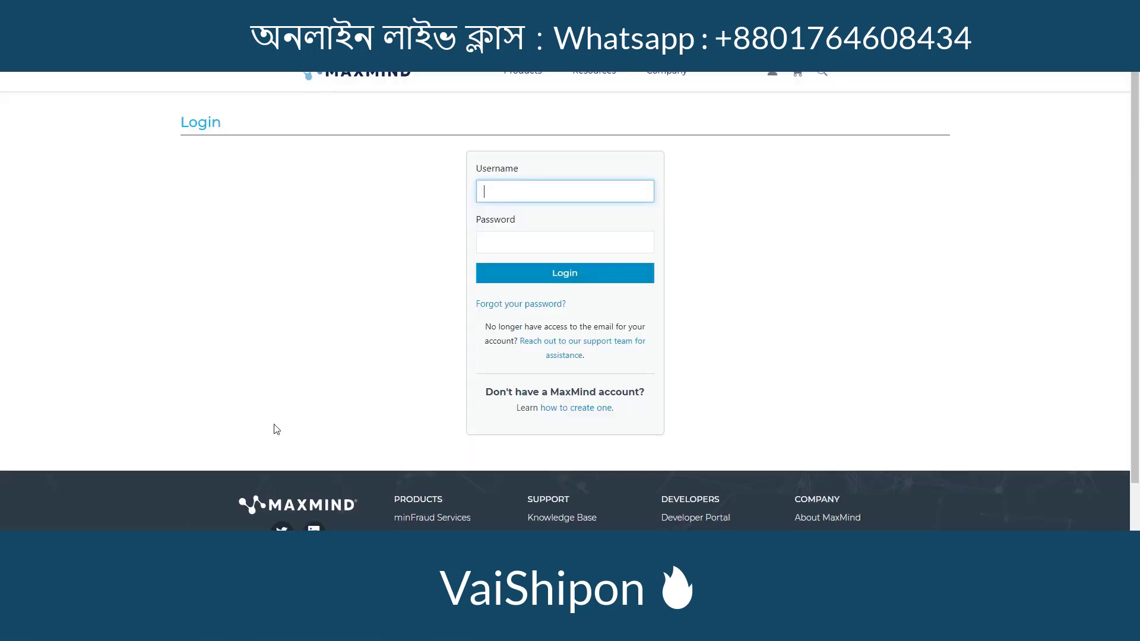
left_click(569, 408)
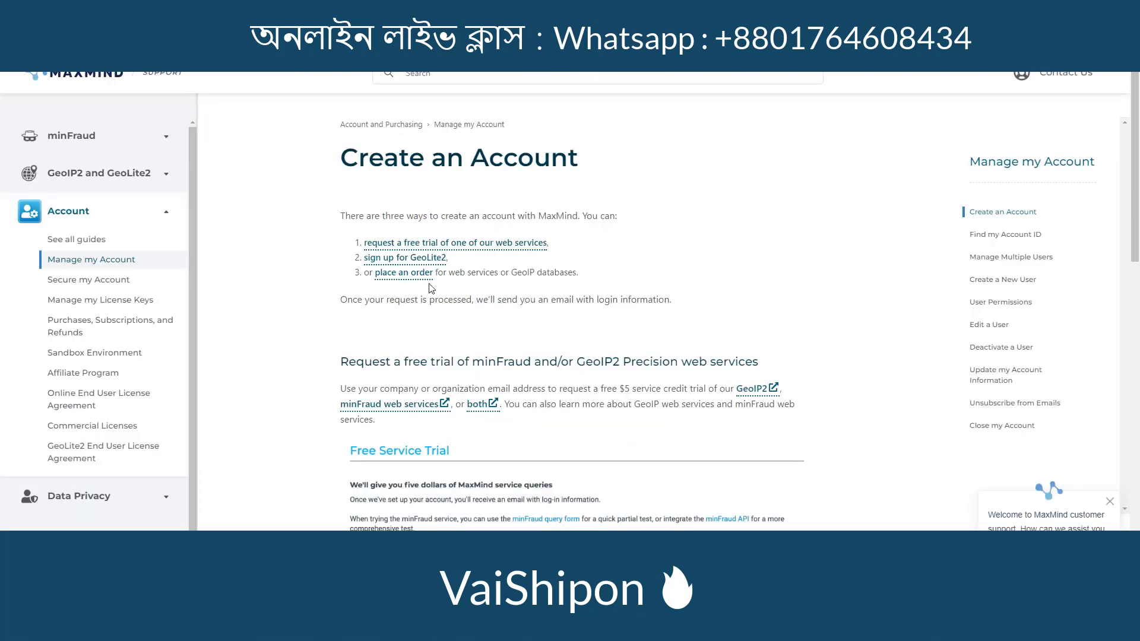
left_click(404, 259)
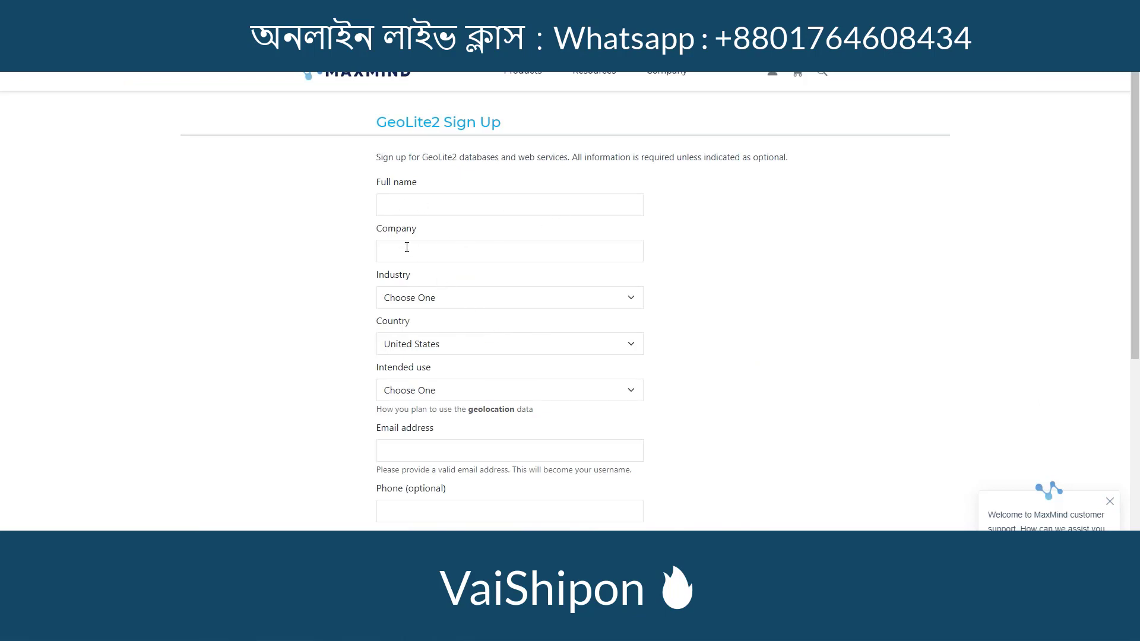
Step: Set the industry to eCommerce/Retail and the country to Bangladesh in the GeoLite2 sign-up form
left_click(413, 298)
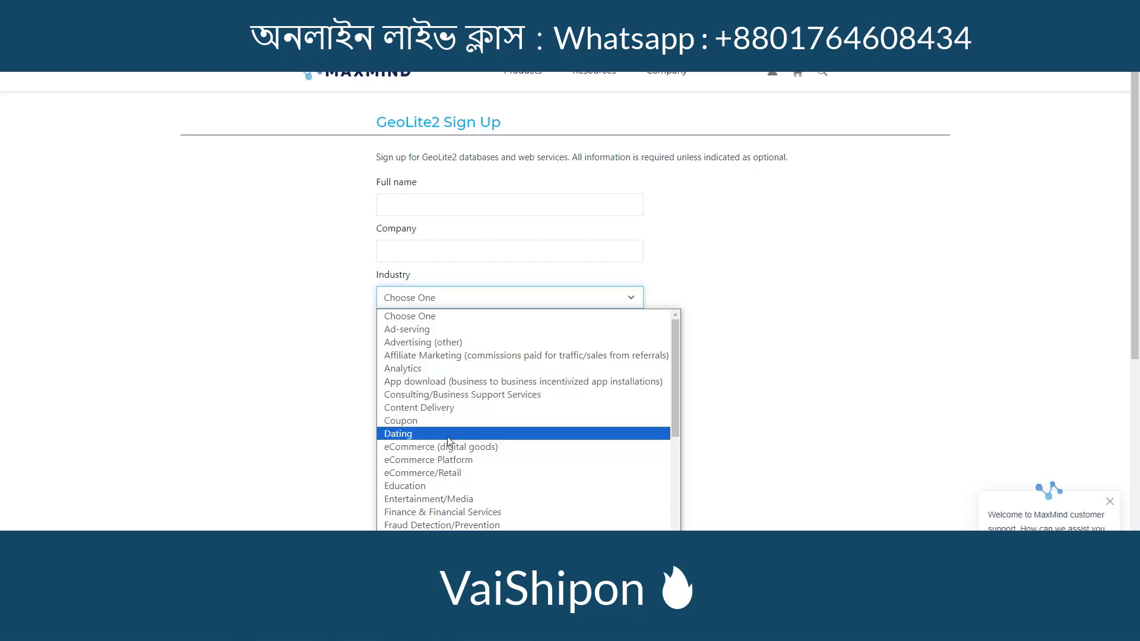
left_click(443, 472)
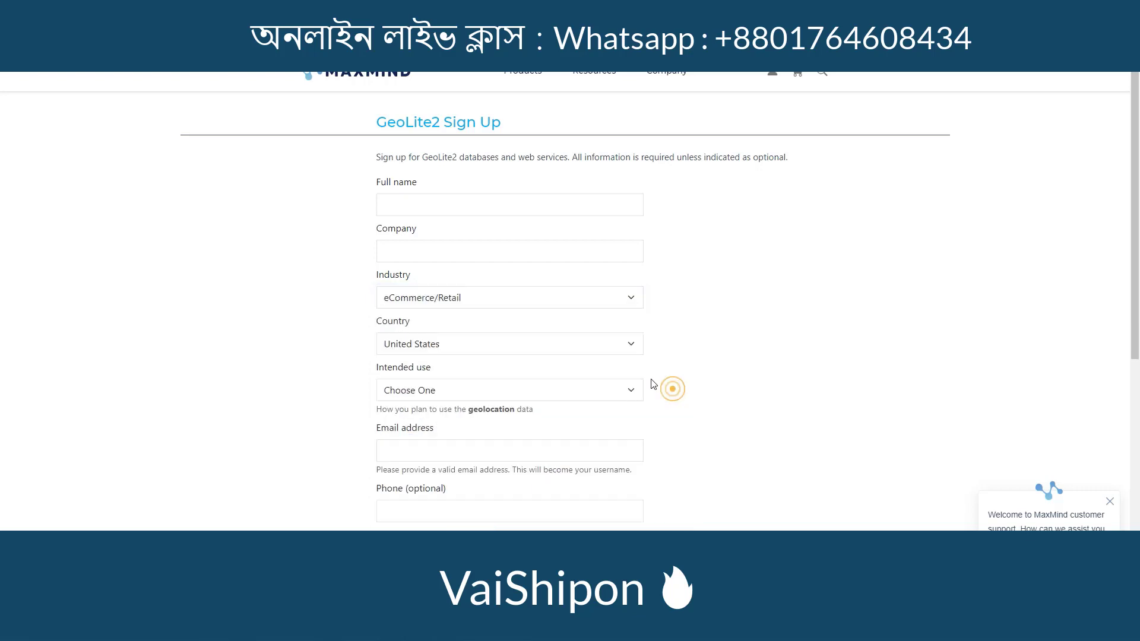
left_click(631, 349)
scroll(515, 441, "up", 20)
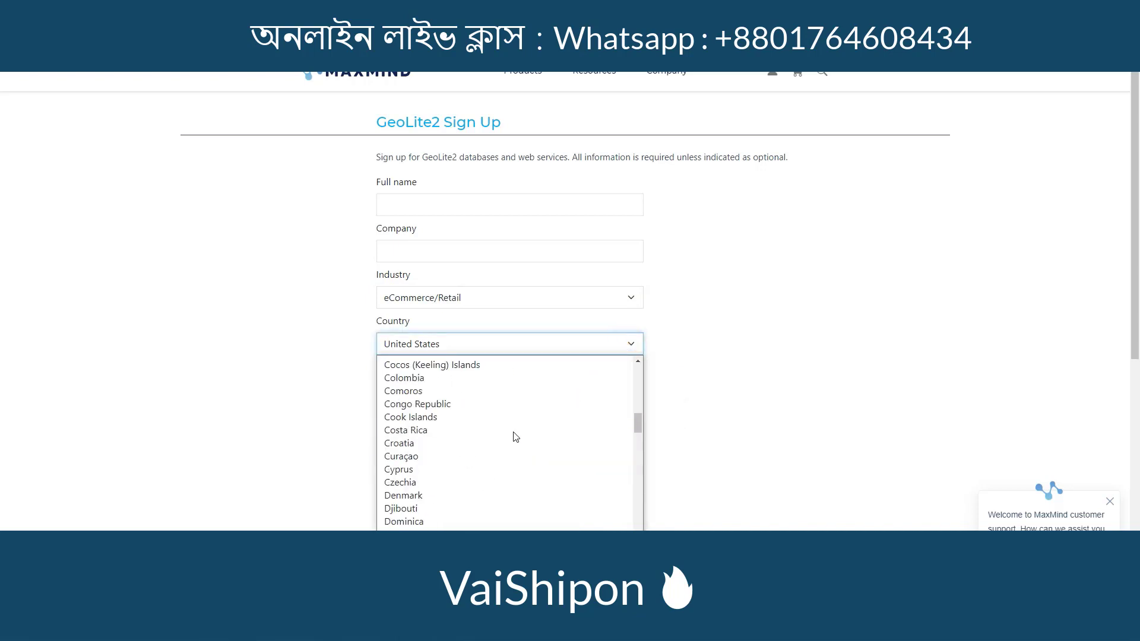
scroll(463, 469, "down", 6)
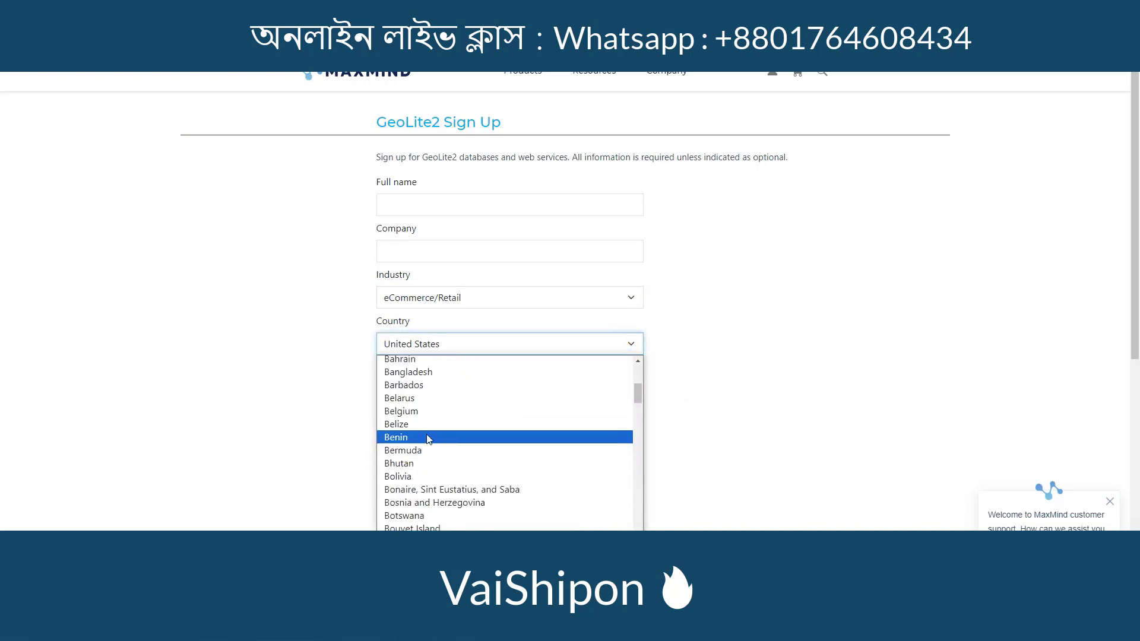
left_click(432, 374)
Step: Agree to the GeoLite2 End User License Agreement and set the intended use to Web analytics
scroll(504, 437, "down", 5)
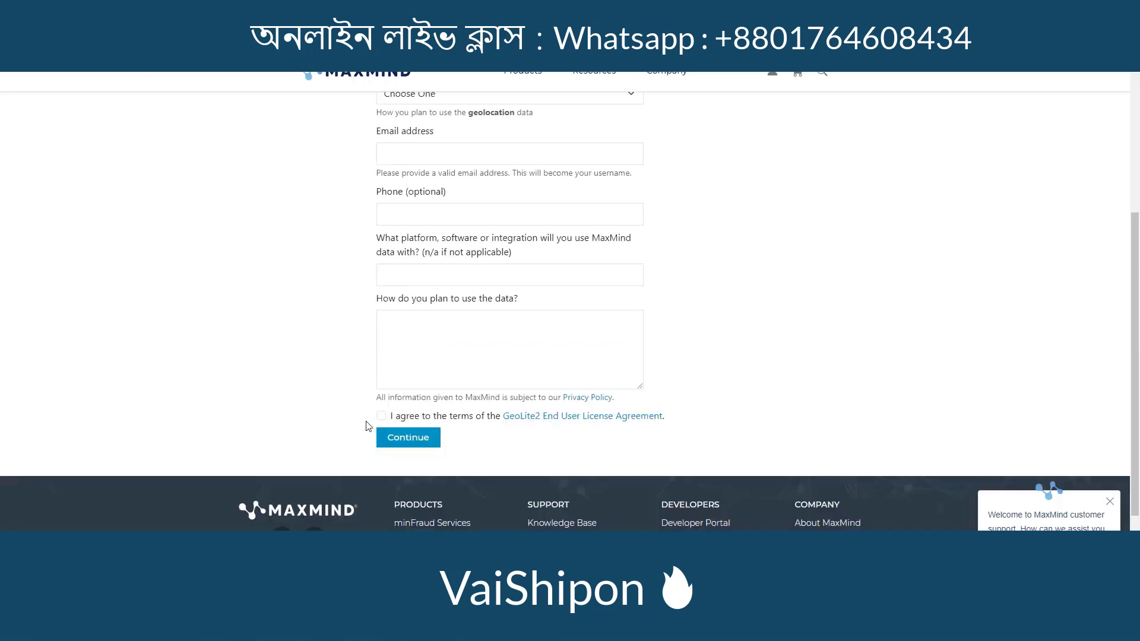
left_click(381, 417)
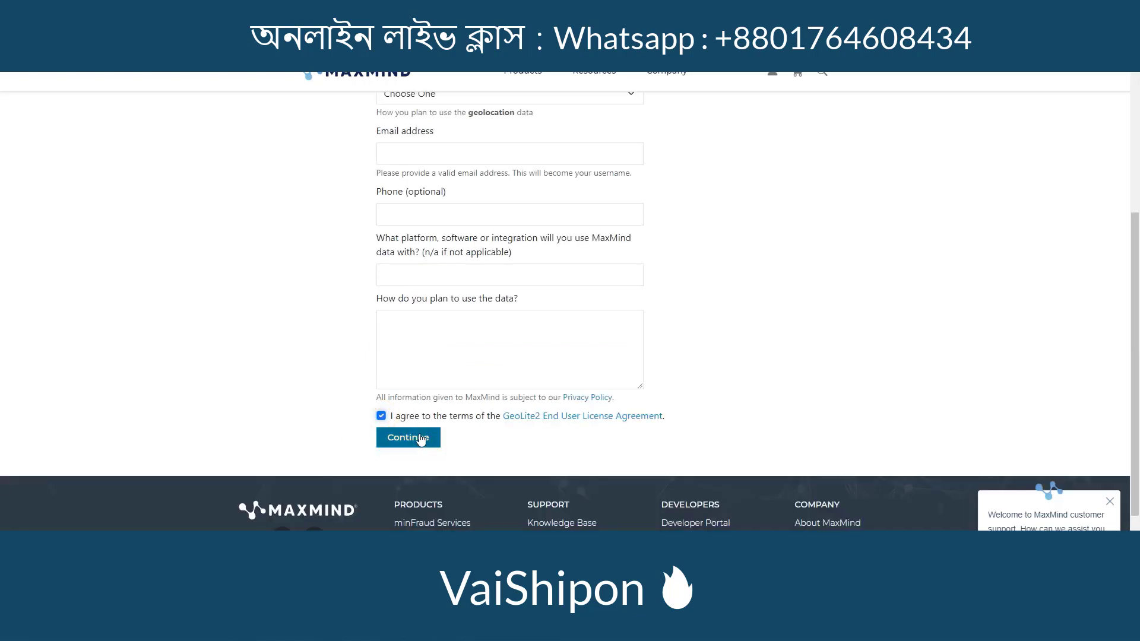
scroll(649, 394, "up", 5)
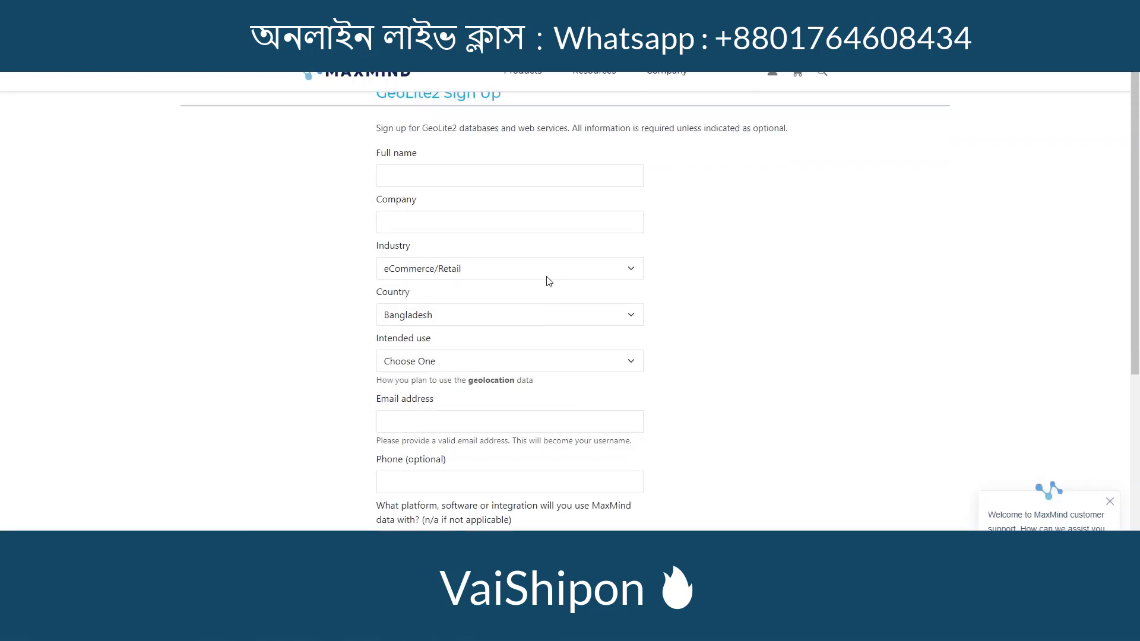
scroll(586, 501, "down", 4)
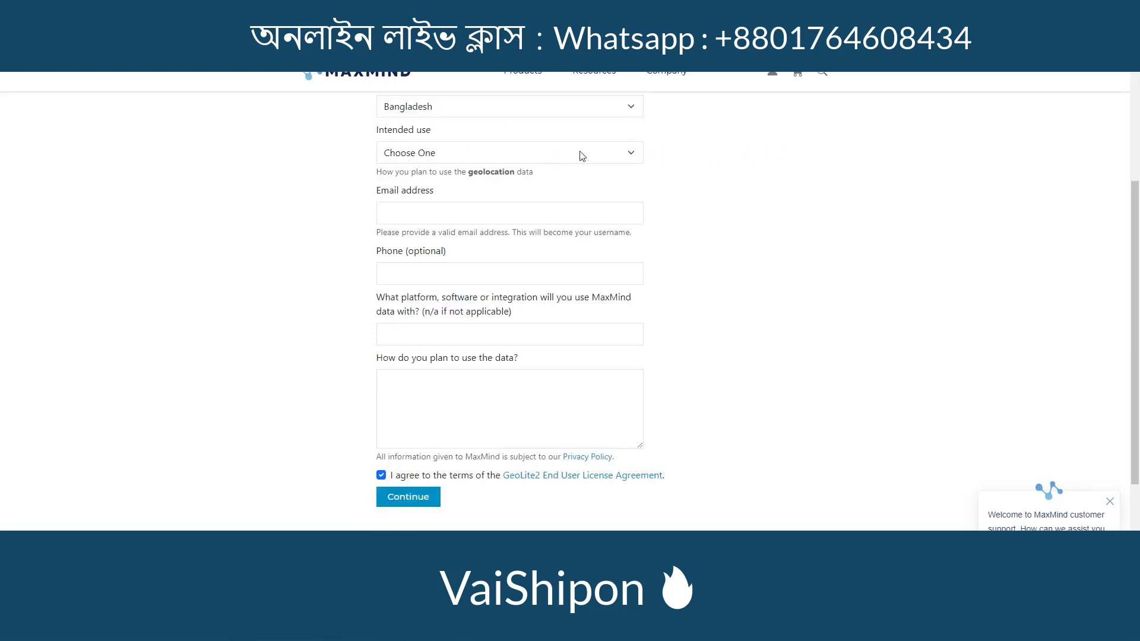
left_click(627, 155)
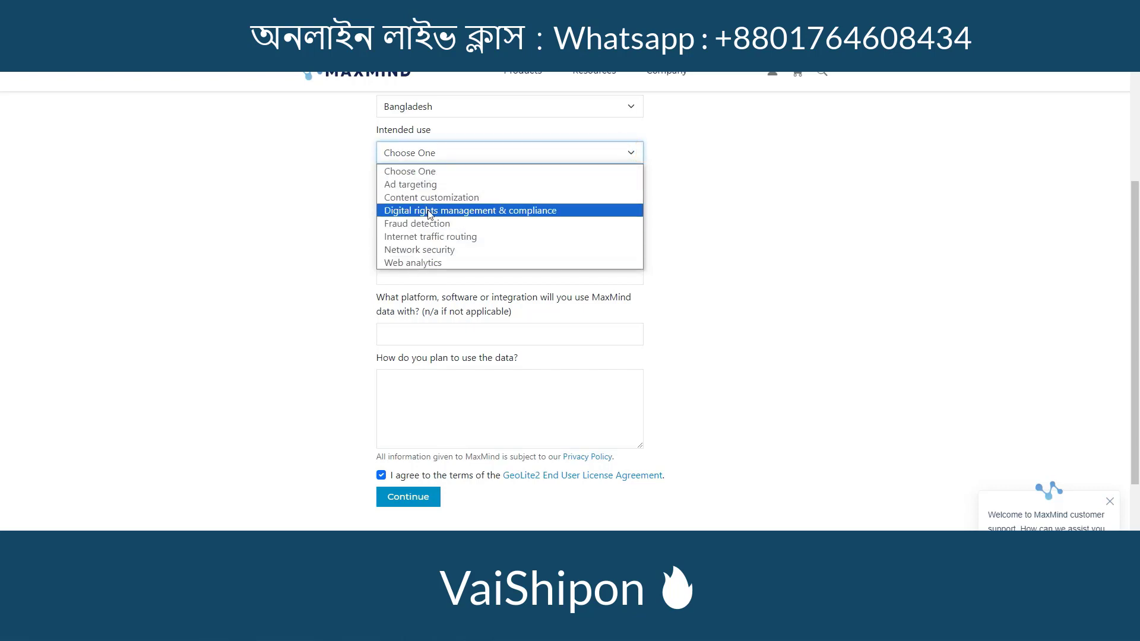
left_click(418, 264)
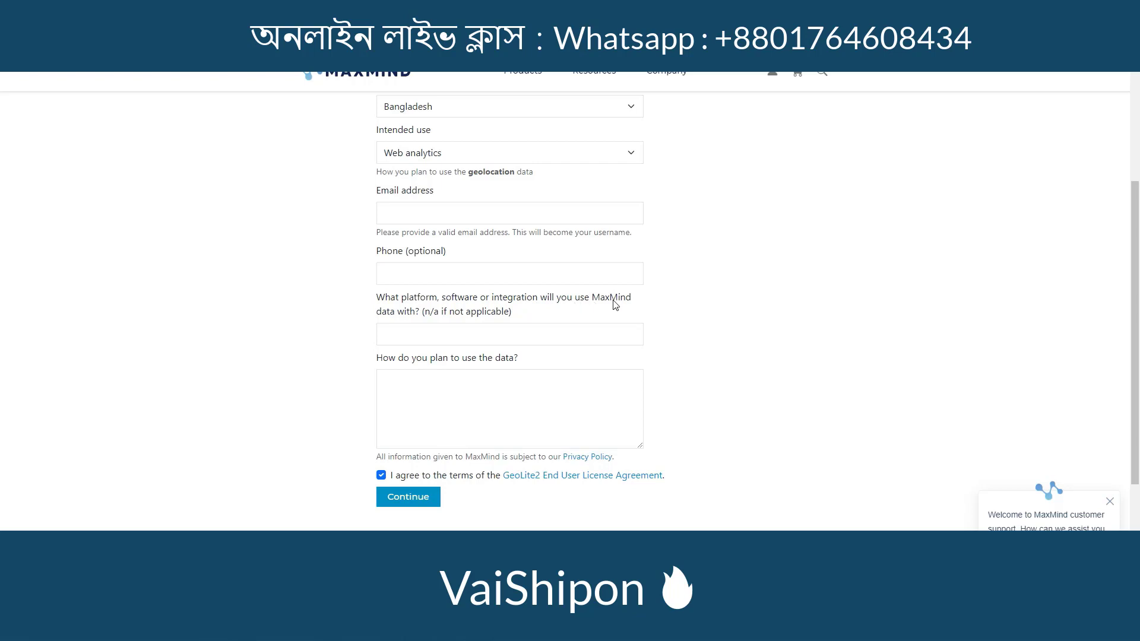
Step: Enter "n/a" as the platform or integration and "web analytics" as the planned use of the data
left_click(409, 336)
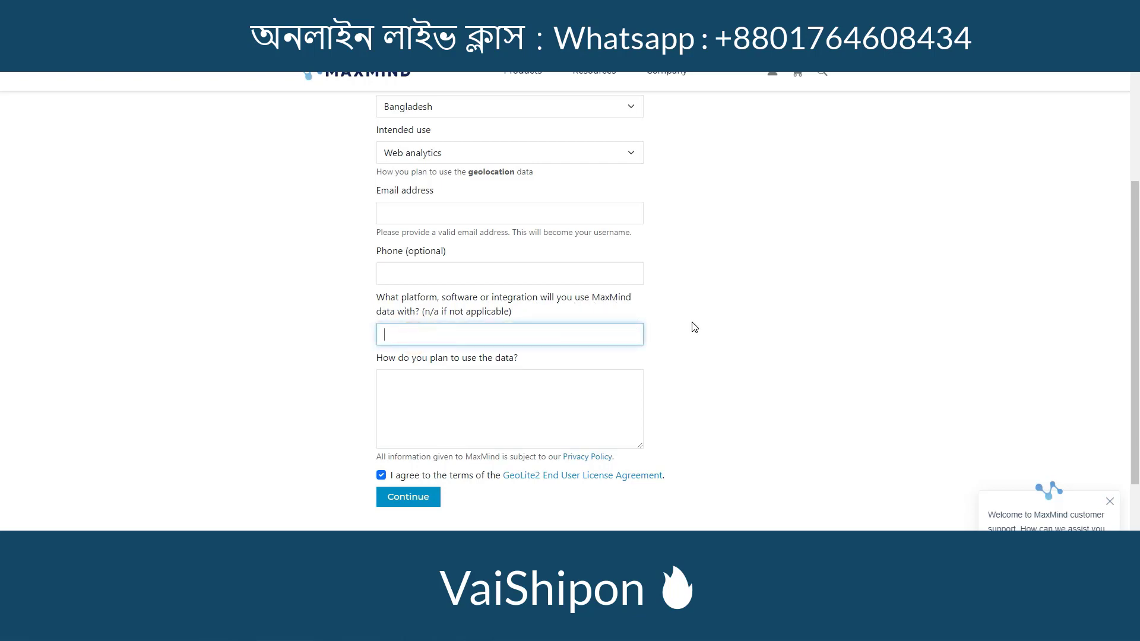
type("n/a")
left_click(410, 387)
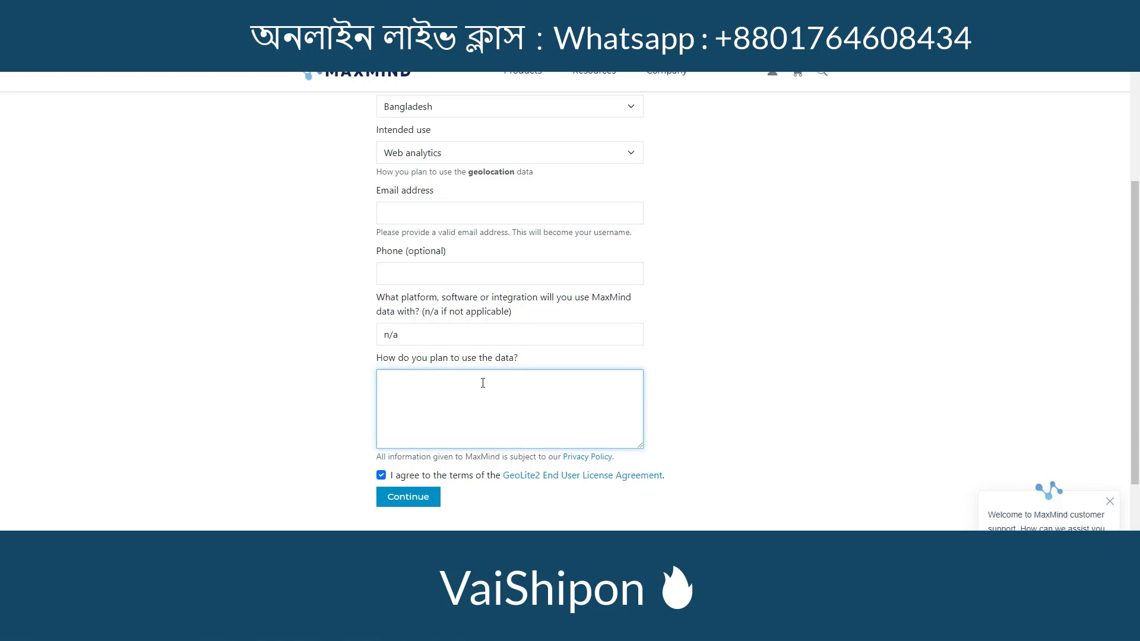
type("web analytics")
left_click(677, 326)
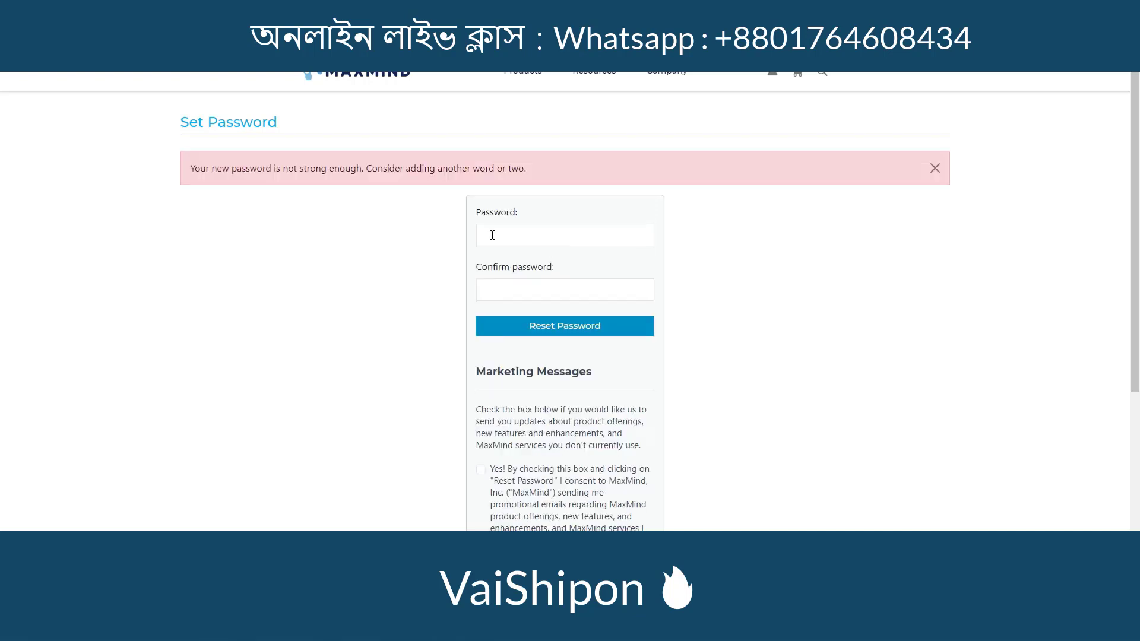
Step: Paste the new MaxMind account password into the password and confirmation fields and submit the reset
left_click(491, 233)
key("ctrl+v")
left_click(513, 303)
key("ctrl+v")
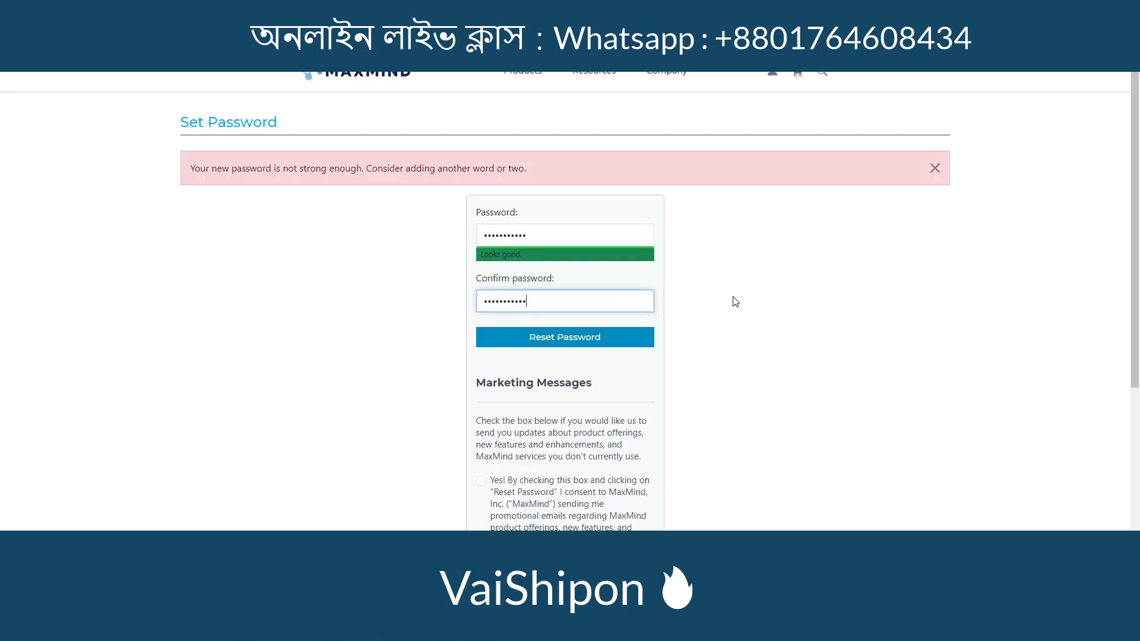
left_click(547, 337)
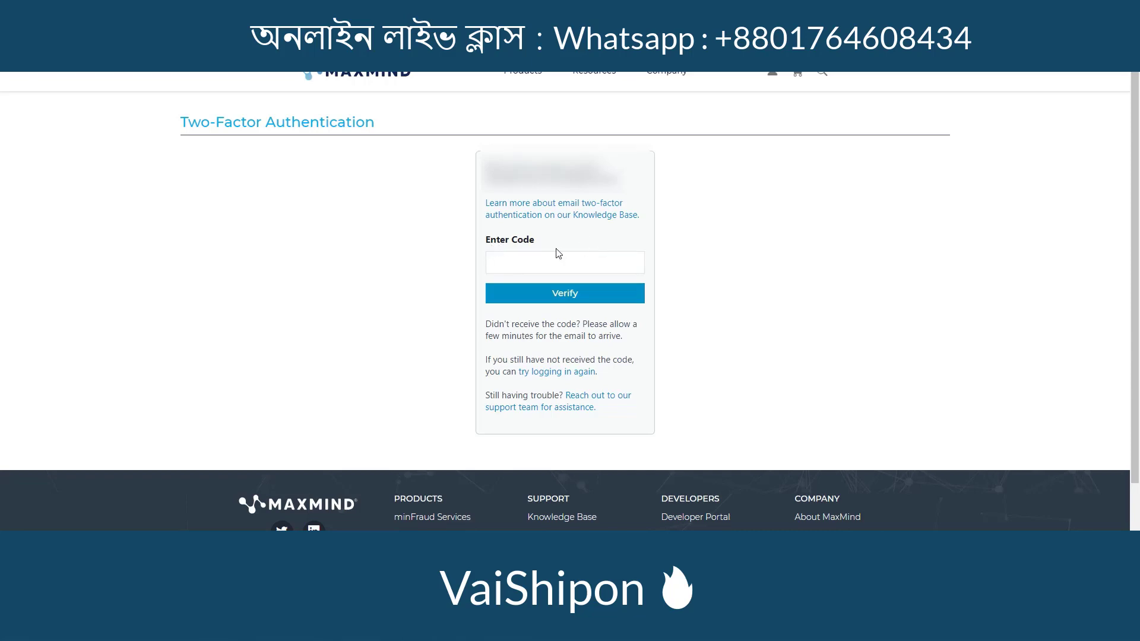
Step: Verify the MaxMind sign-in with the emailed two-factor authentication code and look over the account summary
left_click(551, 295)
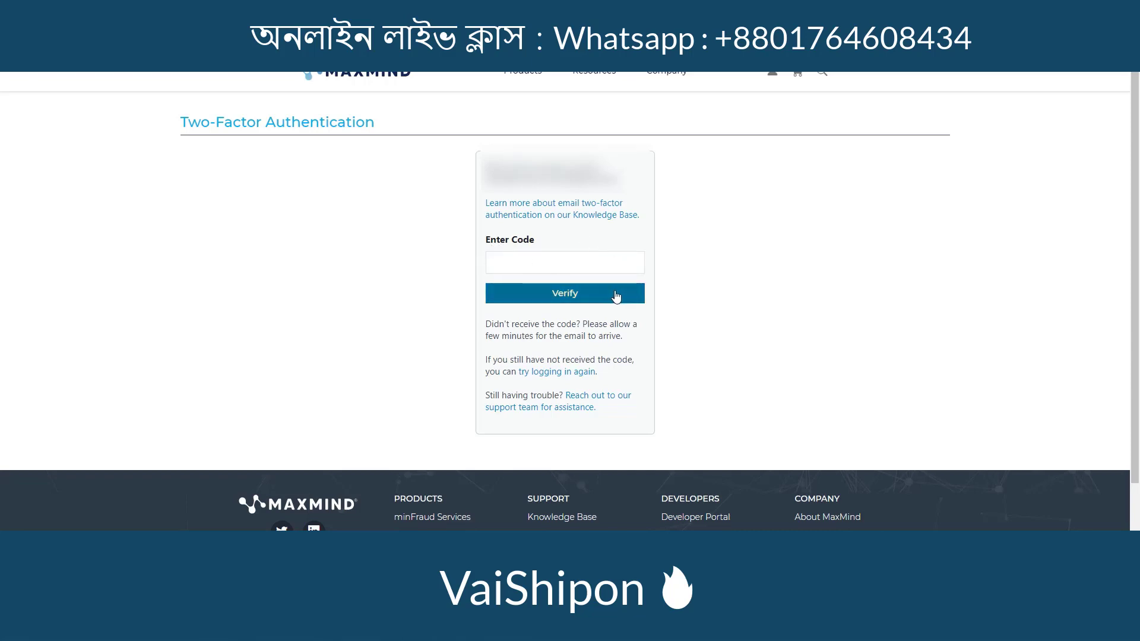
scroll(641, 339, "down", 5)
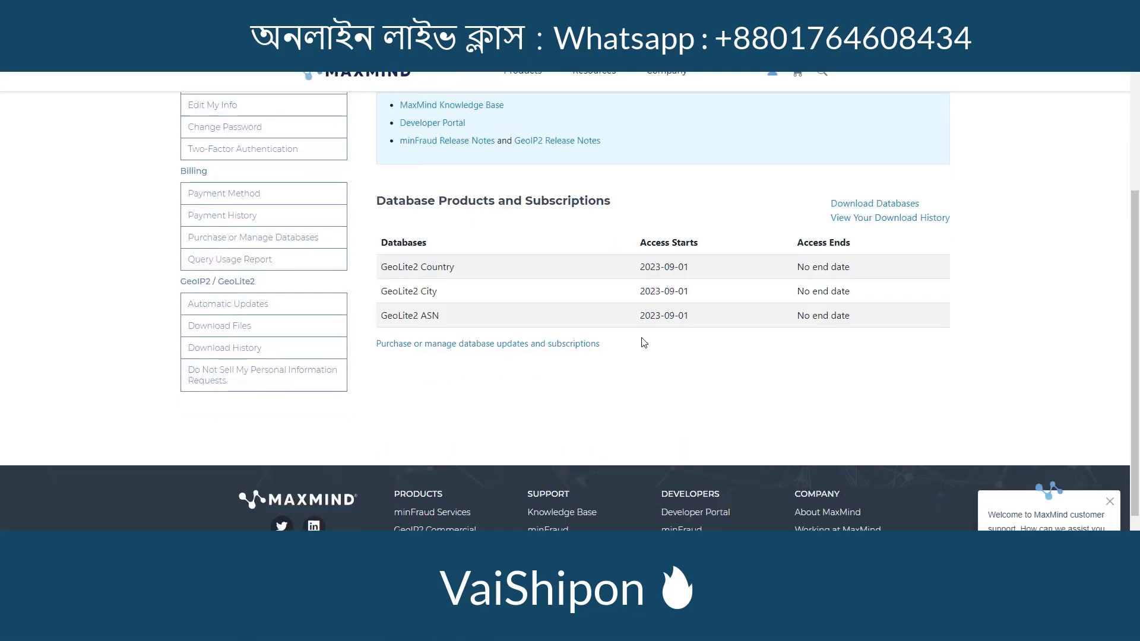
scroll(454, 265, "up", 5)
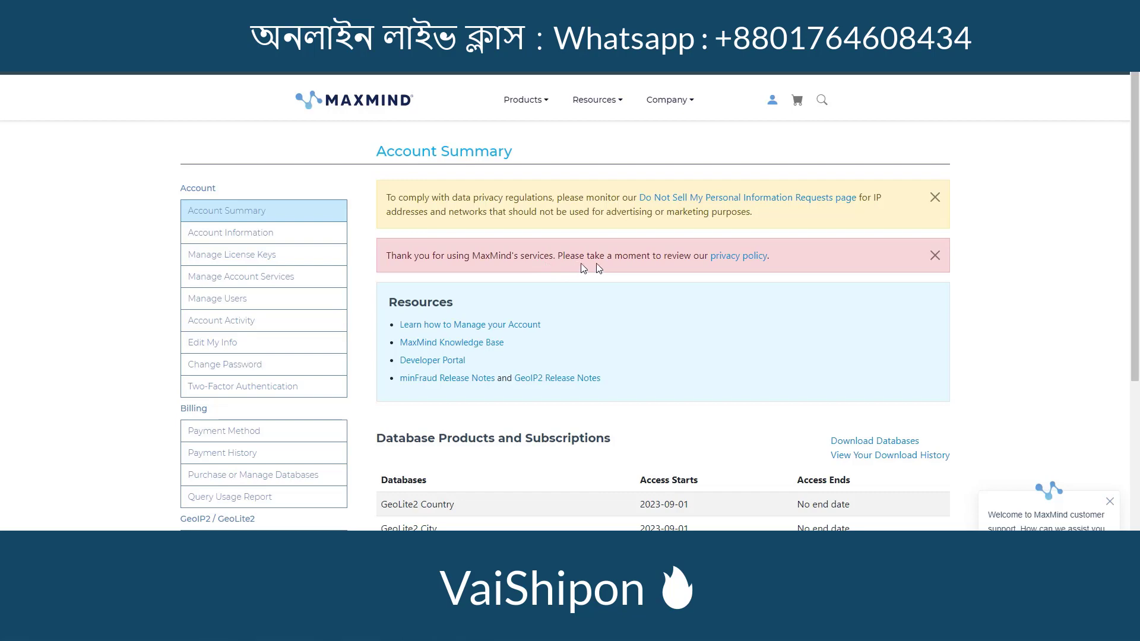
Step: Read through the MaxMind privacy policy and examine the access dates of the GeoLite2 databases in the account summary
left_click(744, 259)
scroll(738, 297, "down", 4)
scroll(738, 317, "down", 10)
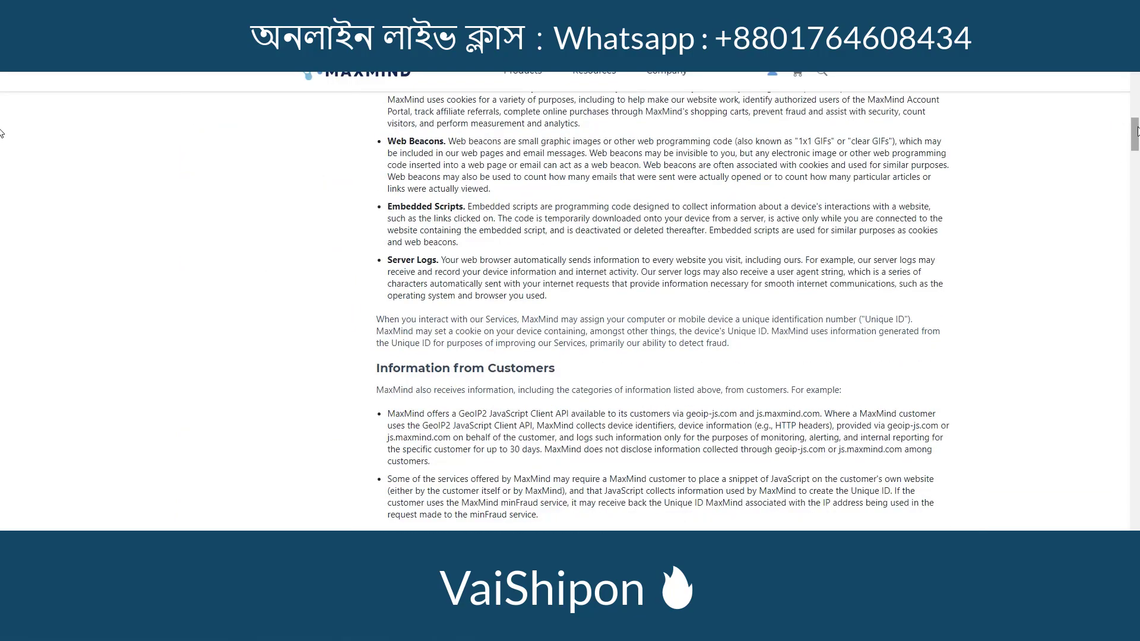
scroll(738, 316, "down", 15)
scroll(159, 178, "up", 20)
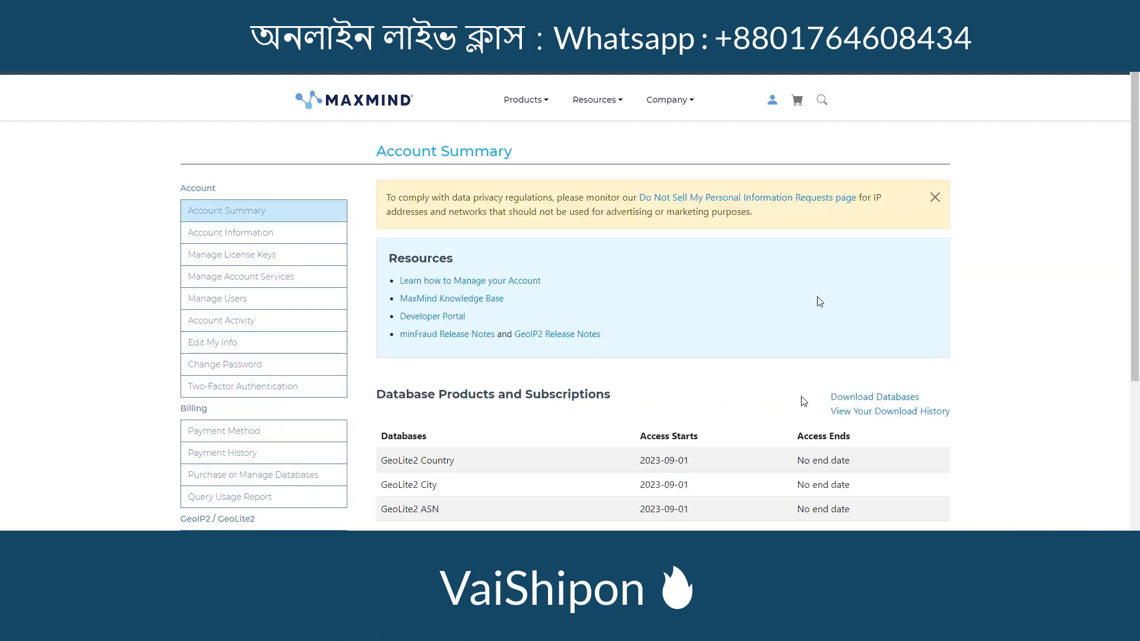
scroll(702, 311, "down", 3)
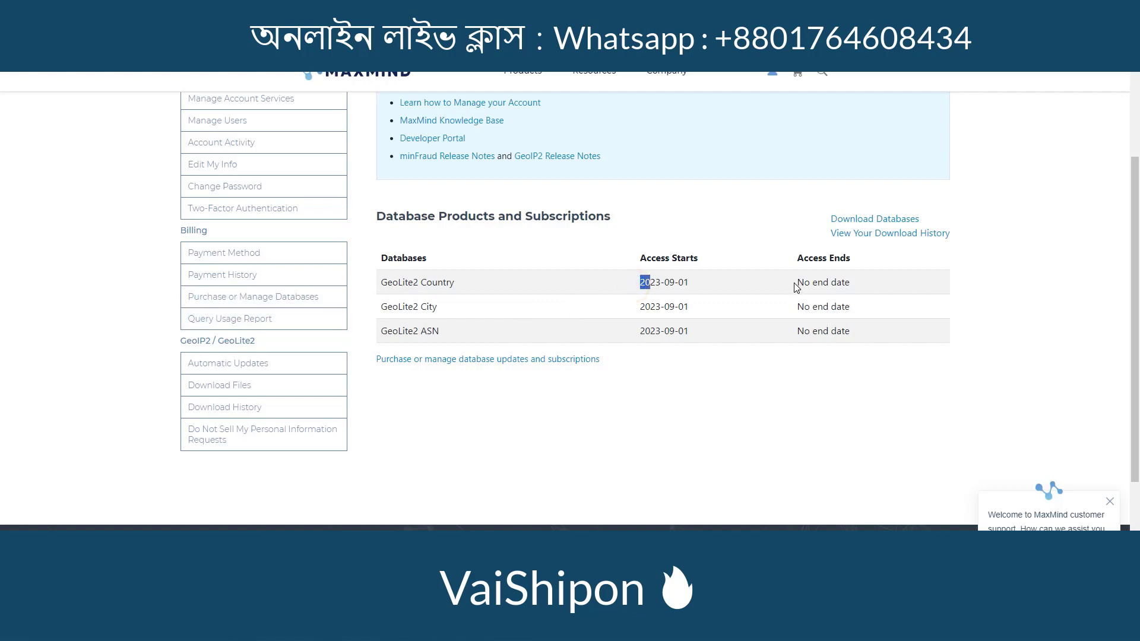
left_click_drag(792, 284, 863, 291)
left_click(802, 308)
scroll(280, 262, "up", 3)
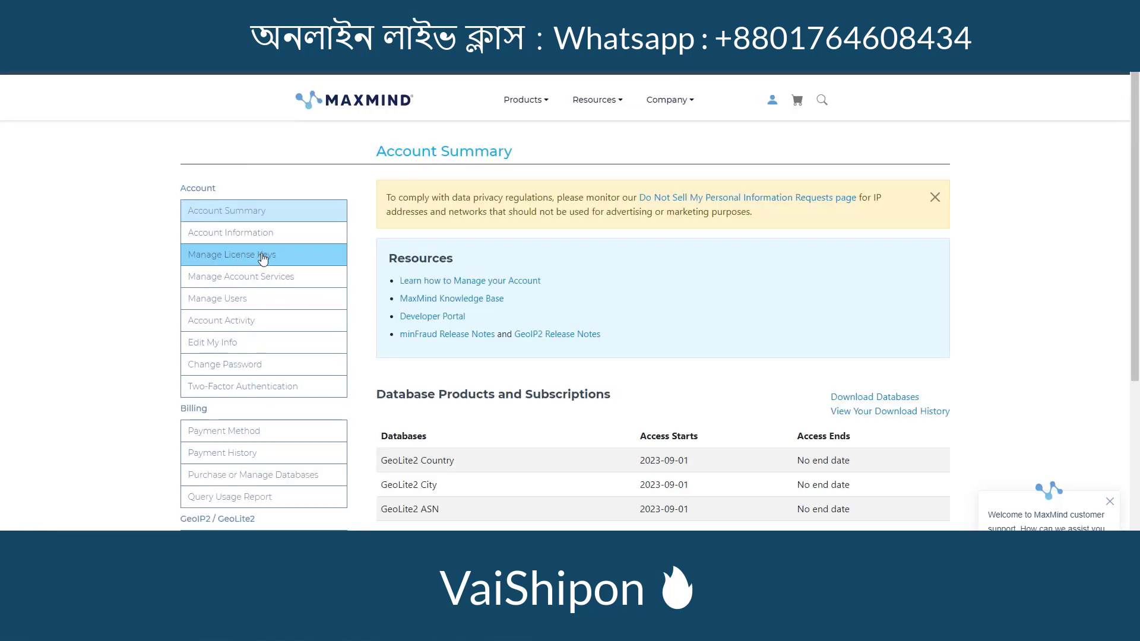
Step: Generate a new MaxMind license key with the description "Wocommerce"
left_click(277, 258)
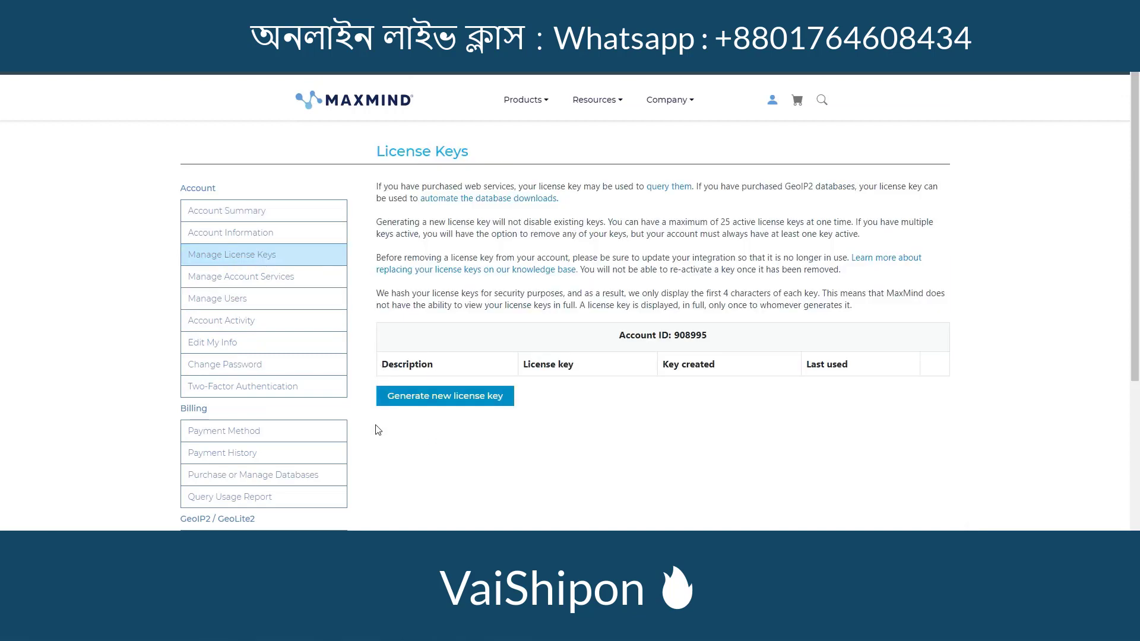
left_click(471, 395)
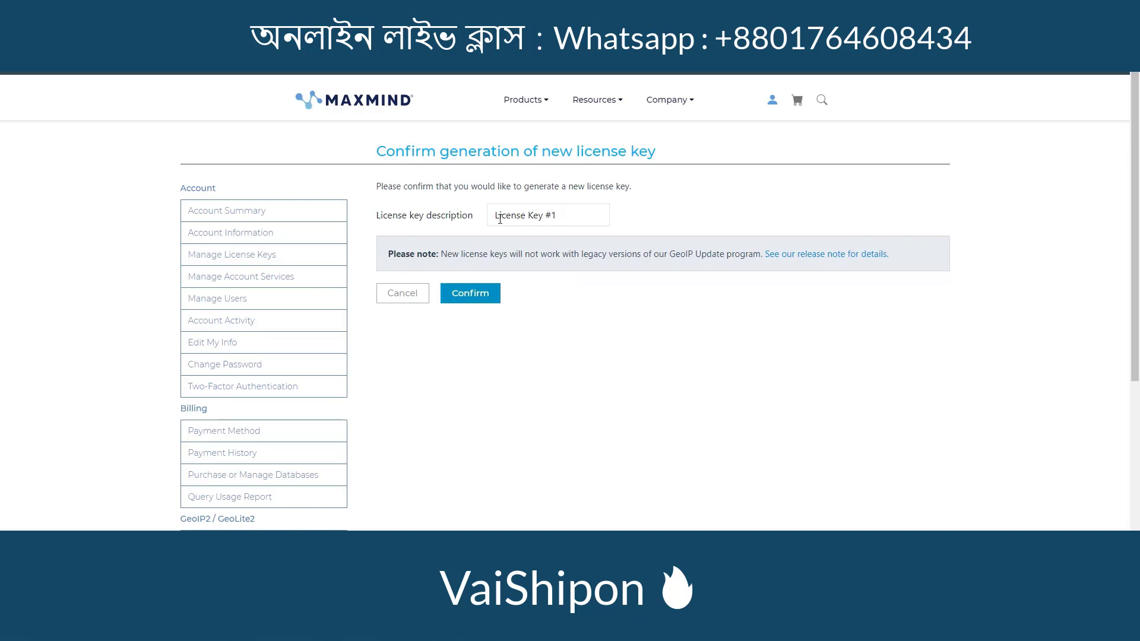
left_click_drag(572, 219, 488, 217)
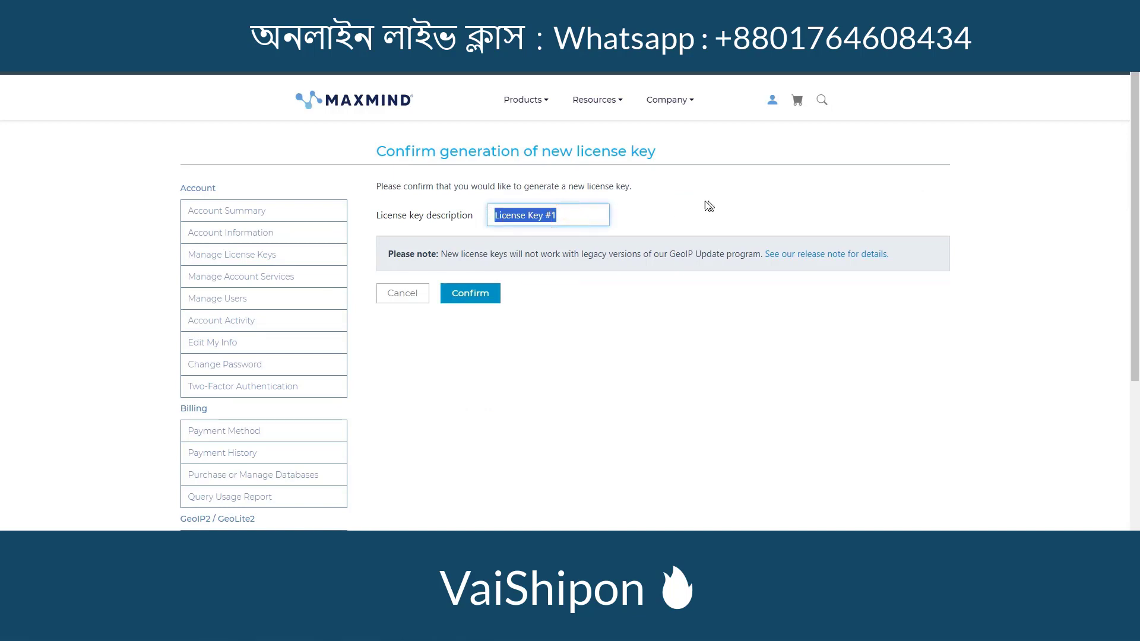
type("Wocommerce")
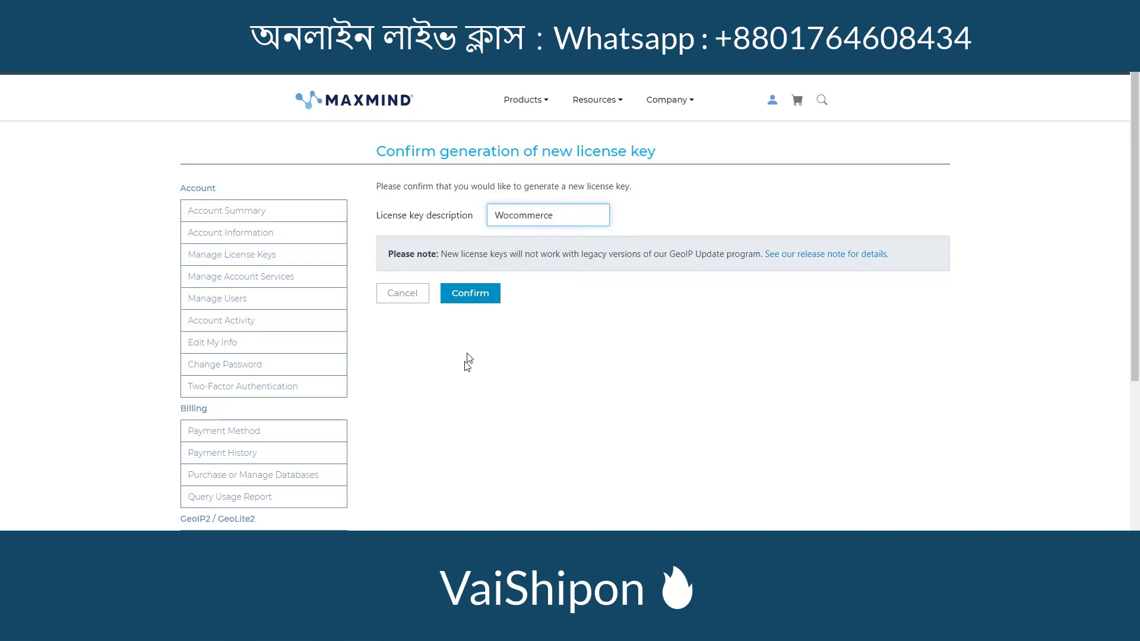
left_click(470, 293)
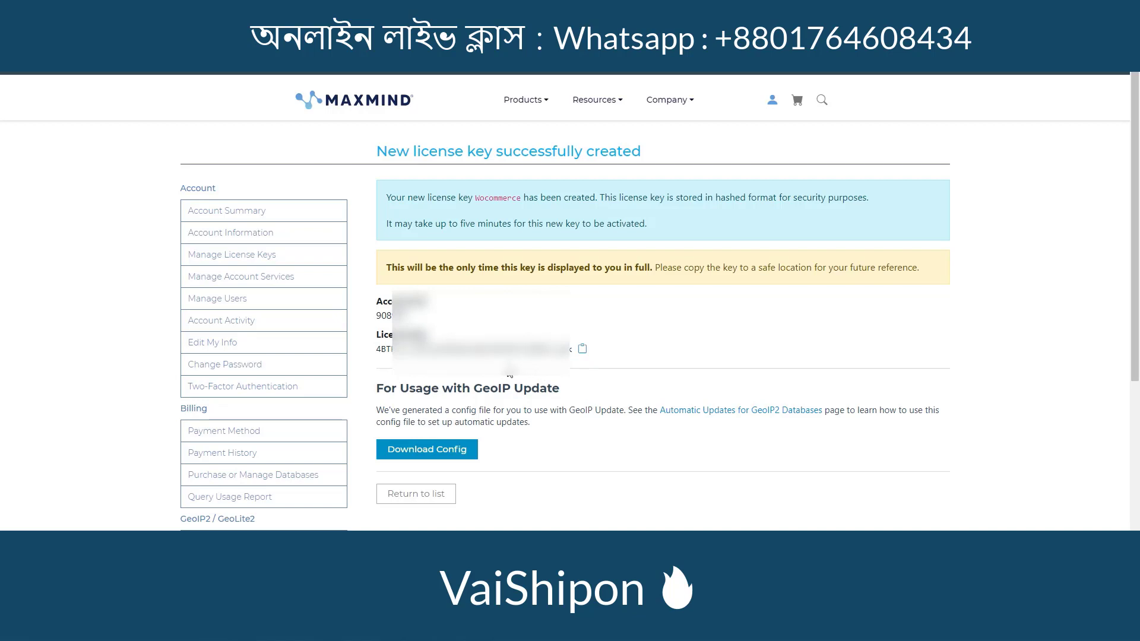
Step: Copy the new license key into the MaxMind License Key field of the WooCommerce integration settings and save the changes
left_click(581, 348)
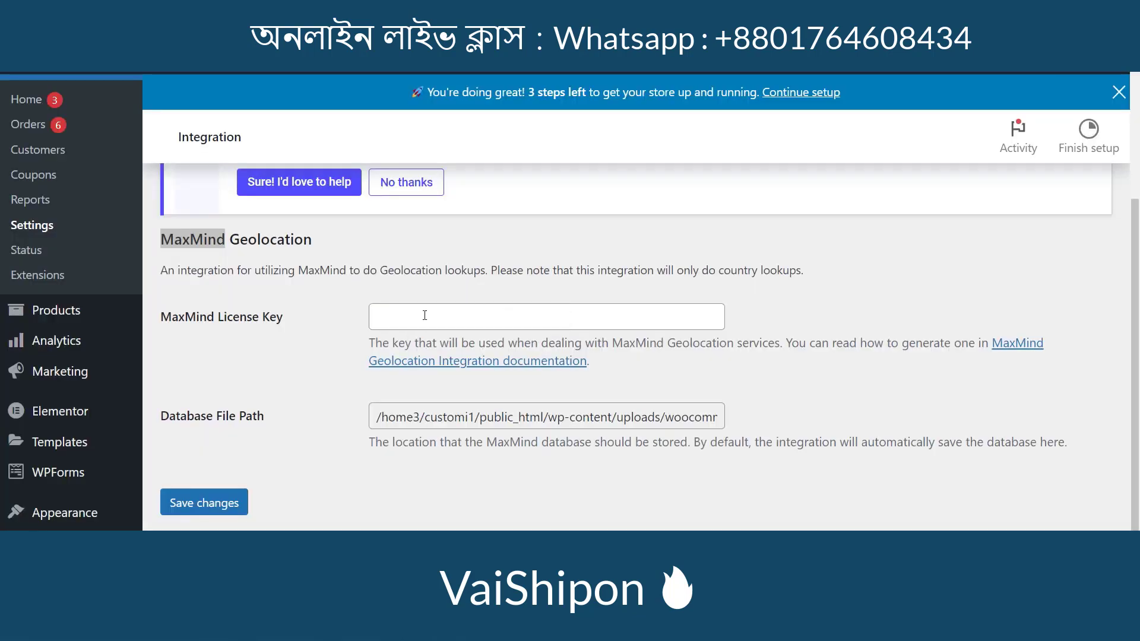
left_click(522, 315)
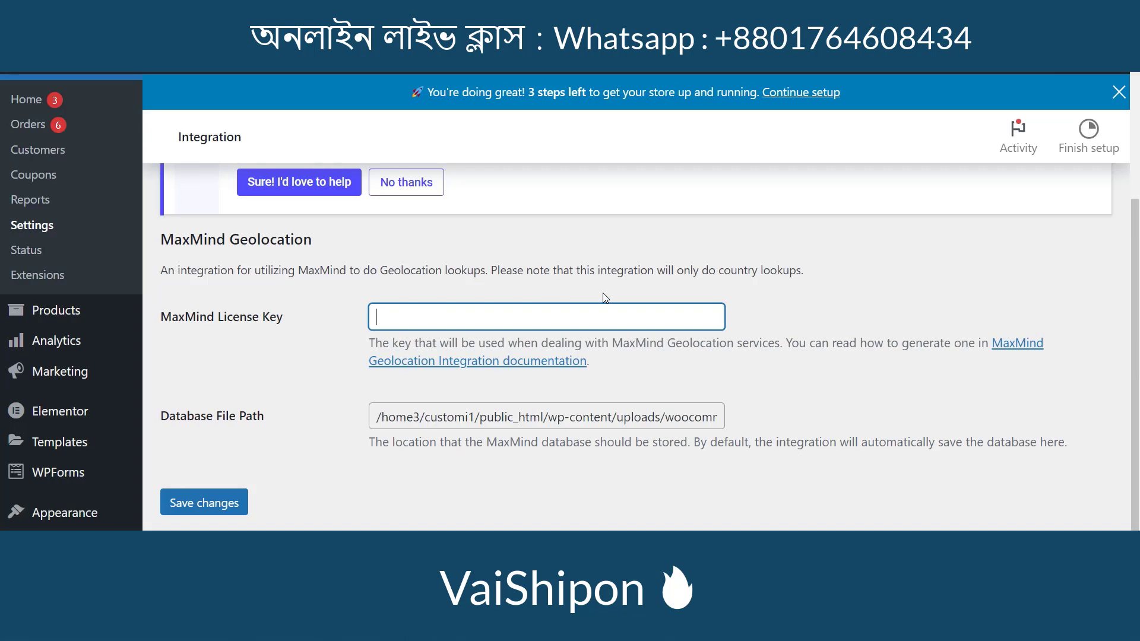
scroll(603, 293, "up", 5)
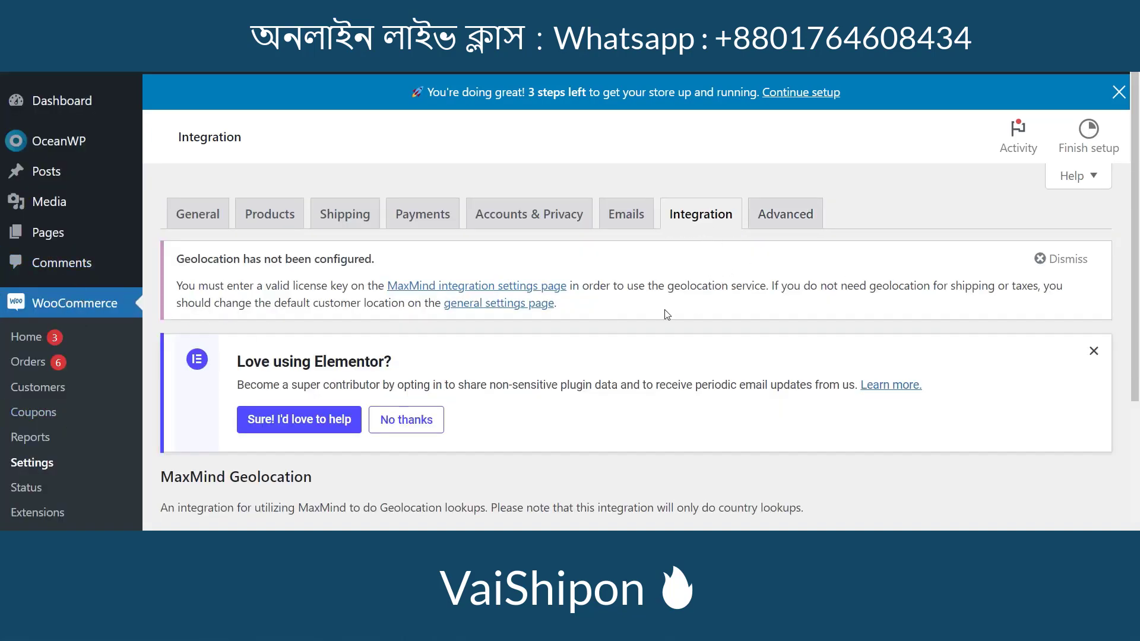
scroll(666, 315, "down", 5)
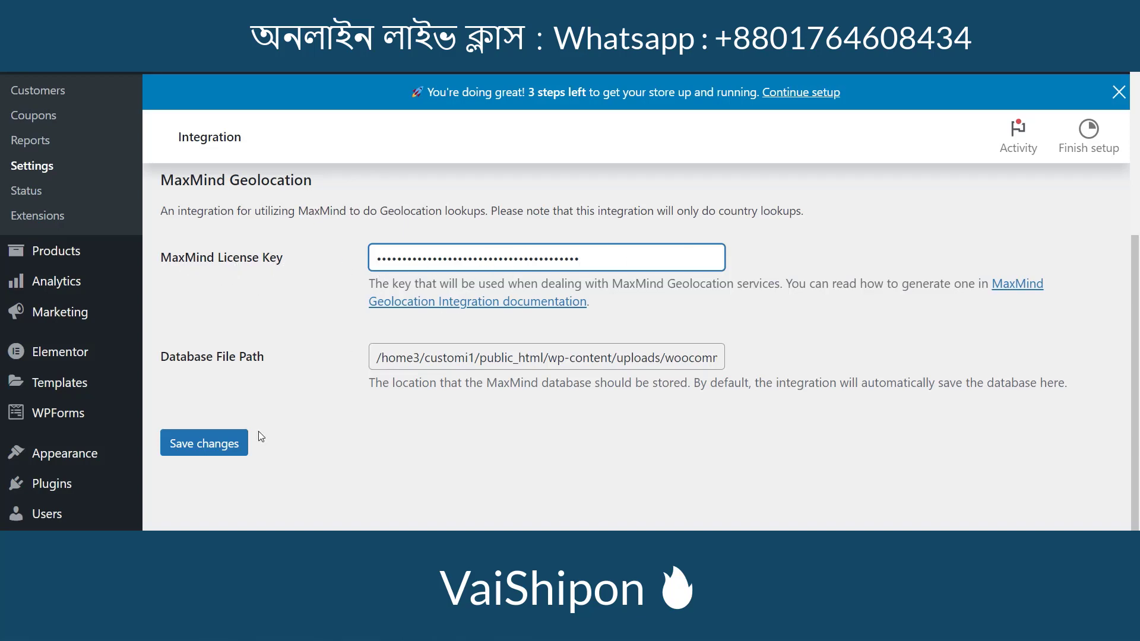
left_click(205, 445)
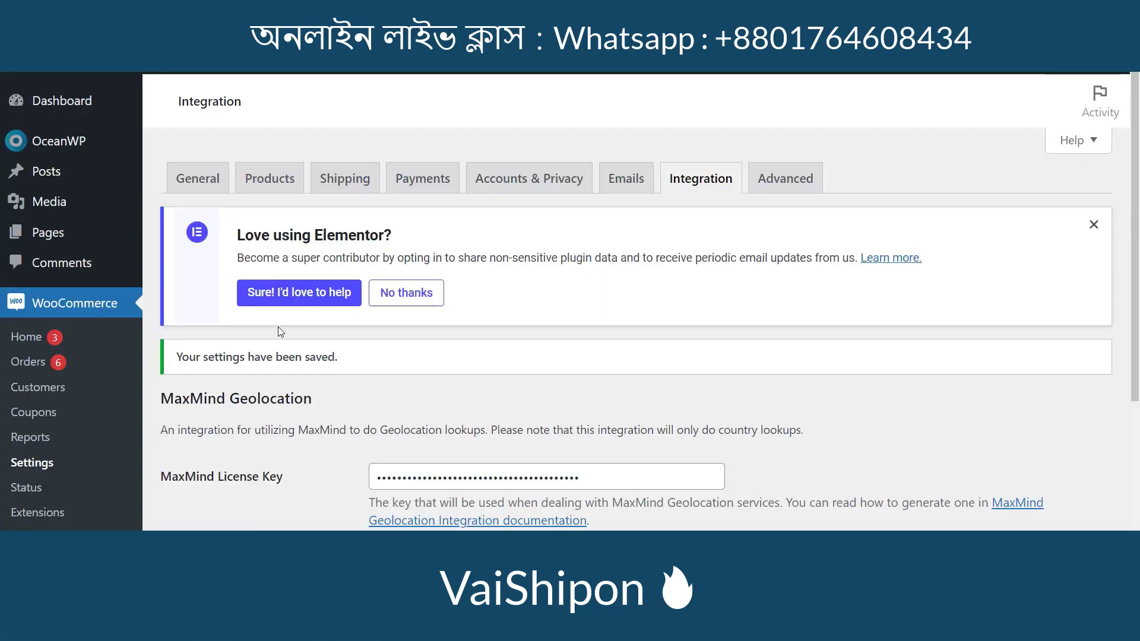
scroll(564, 351, "down", 5)
scroll(567, 349, "up", 2)
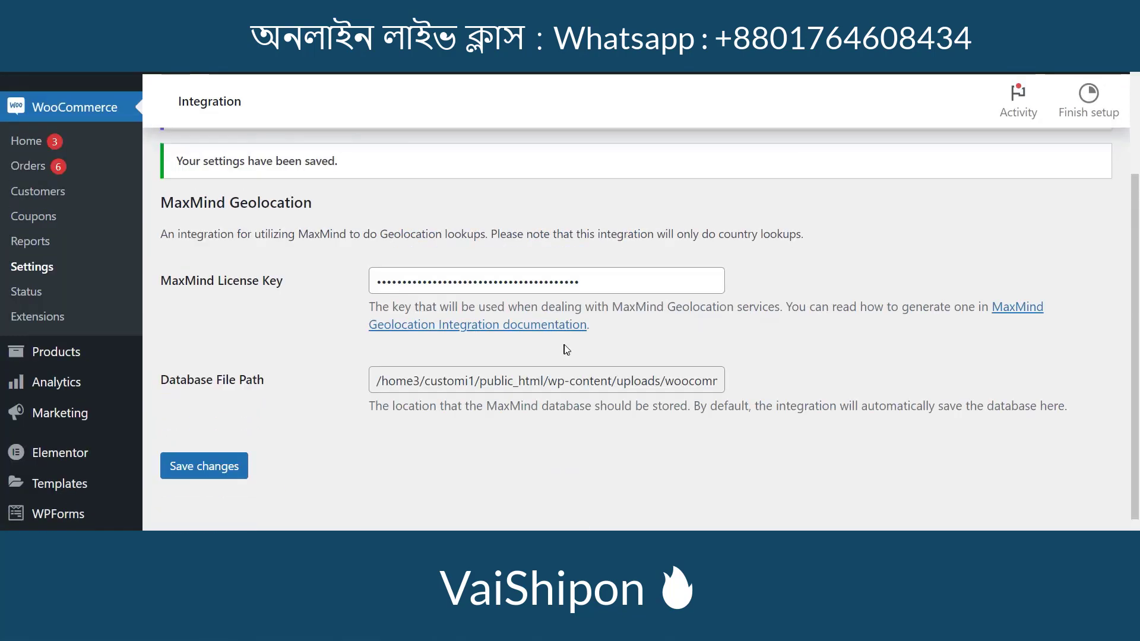
scroll(566, 350, "up", 5)
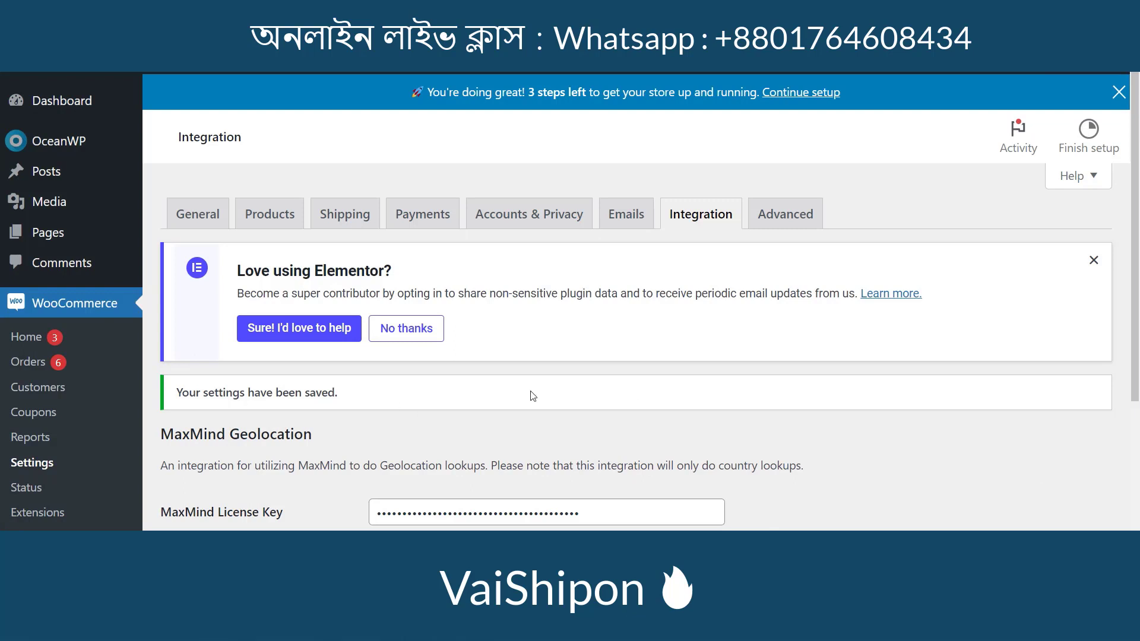